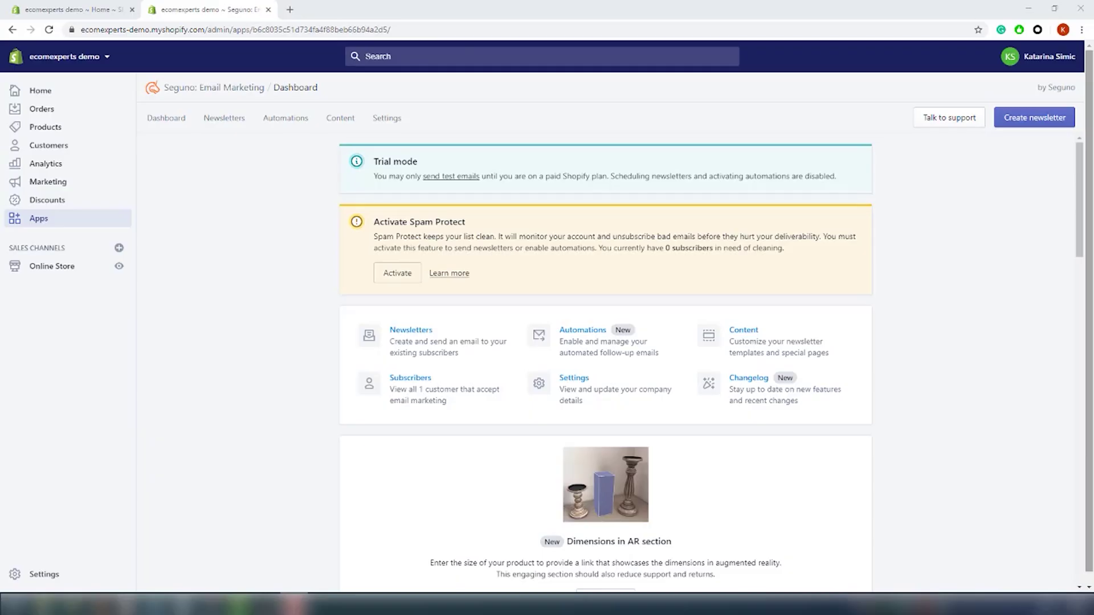
scroll(1020, 490, down, 4)
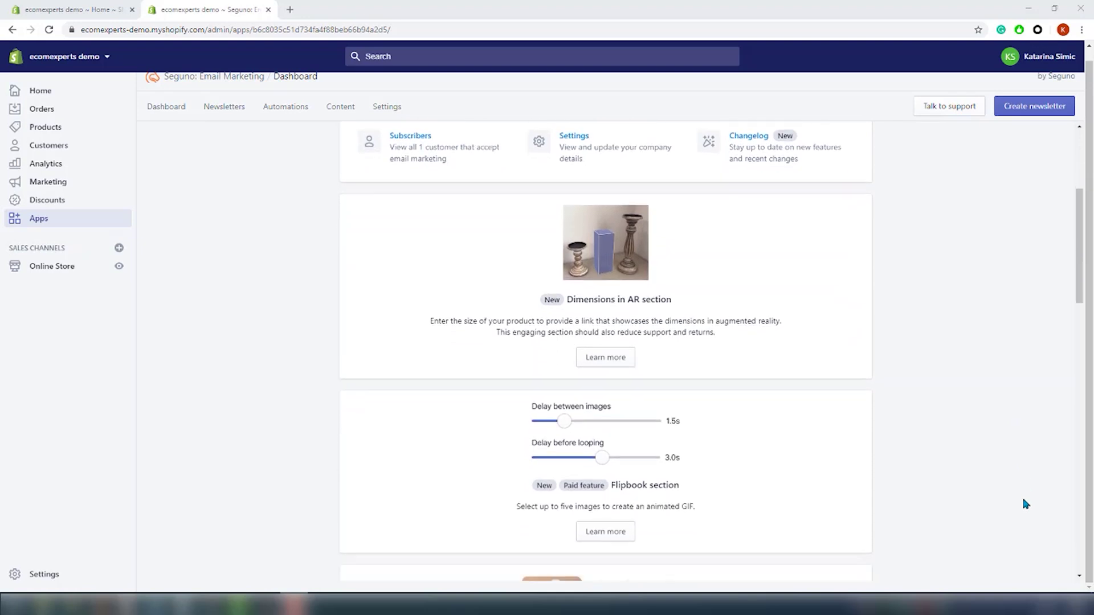
scroll(1024, 500, down, 1)
scroll(1025, 508, down, 3)
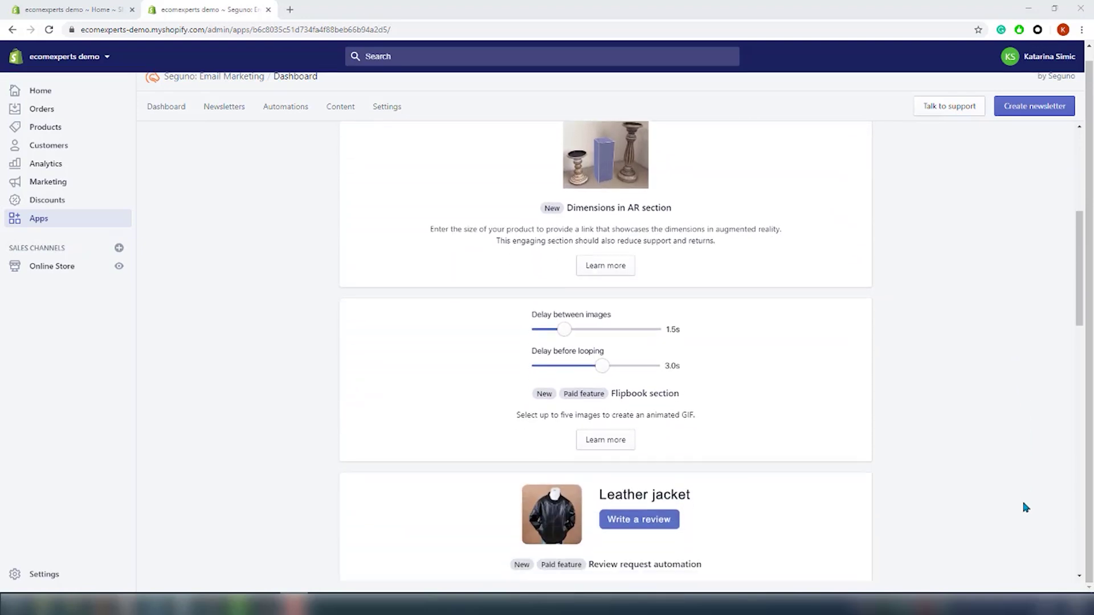
scroll(1026, 507, down, 3)
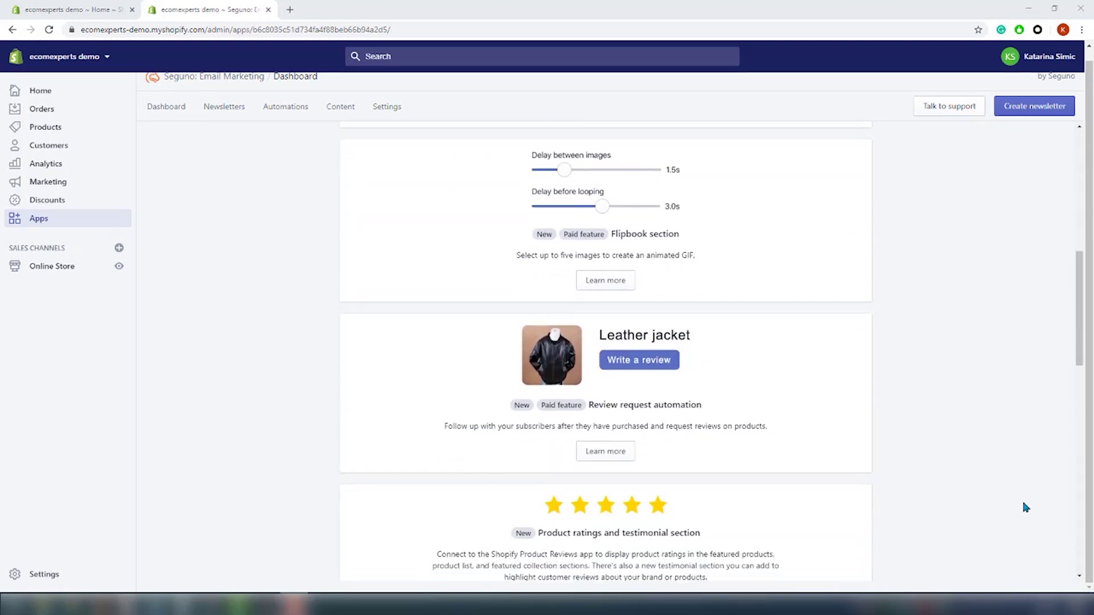
scroll(1025, 507, down, 2)
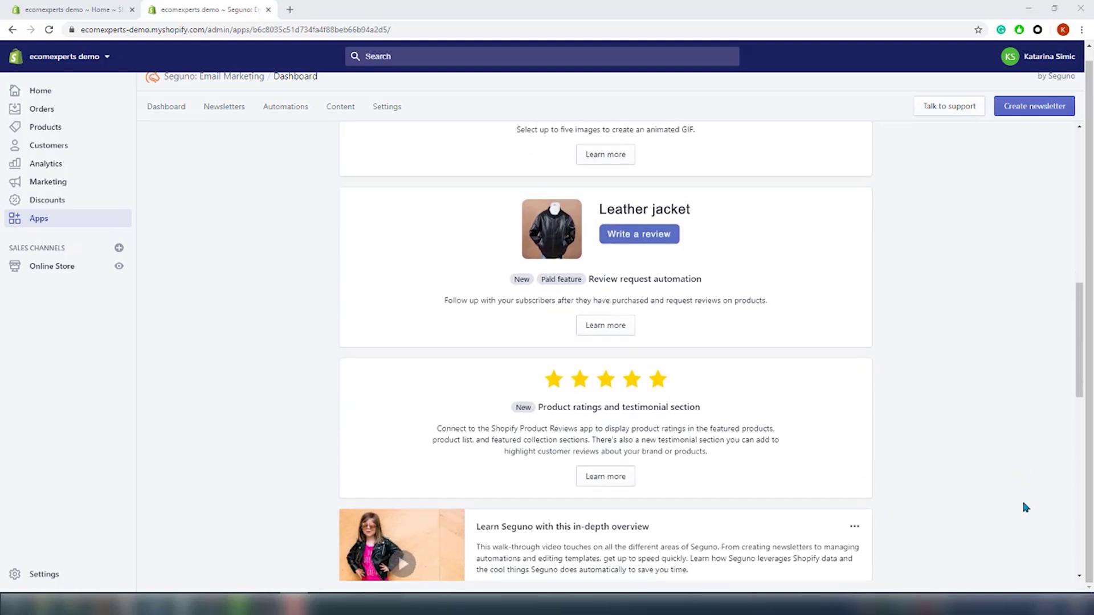
scroll(1026, 508, down, 2)
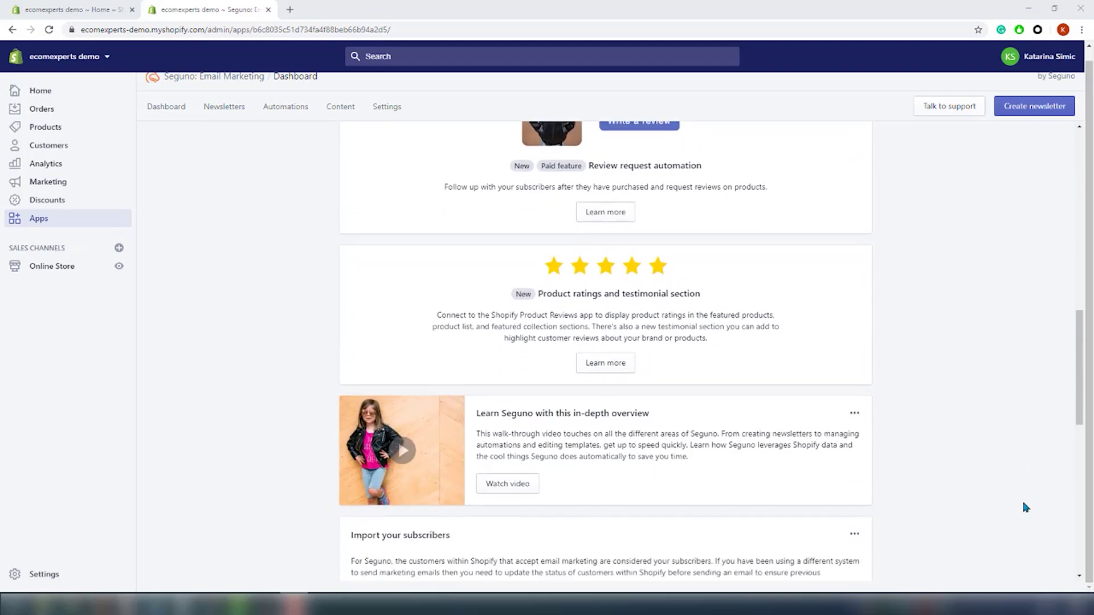
scroll(1024, 507, down, 3)
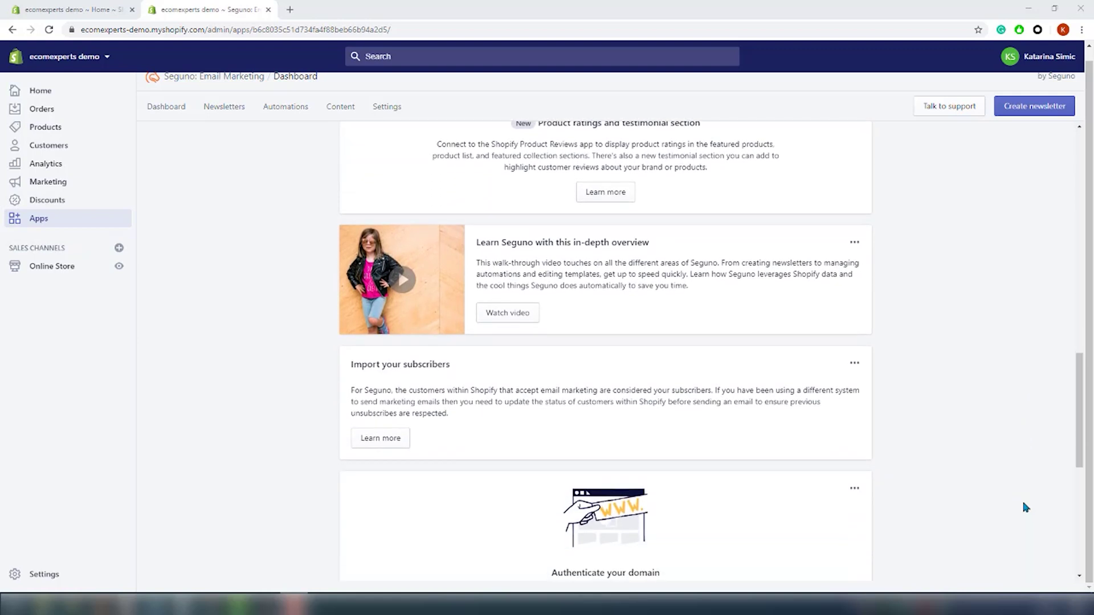
scroll(1024, 507, down, 2)
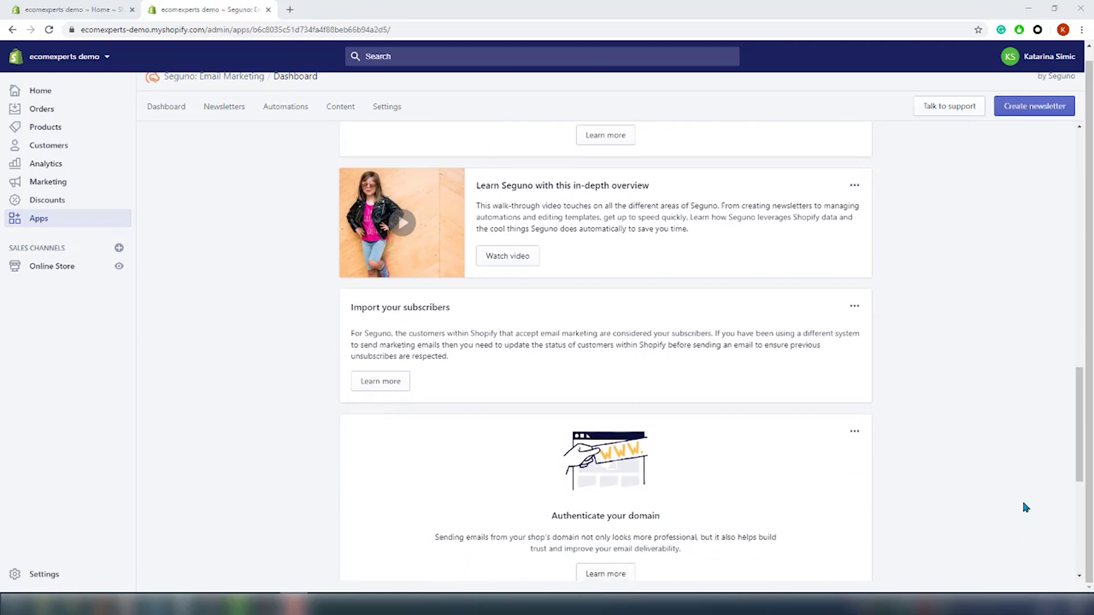
scroll(1024, 507, down, 1)
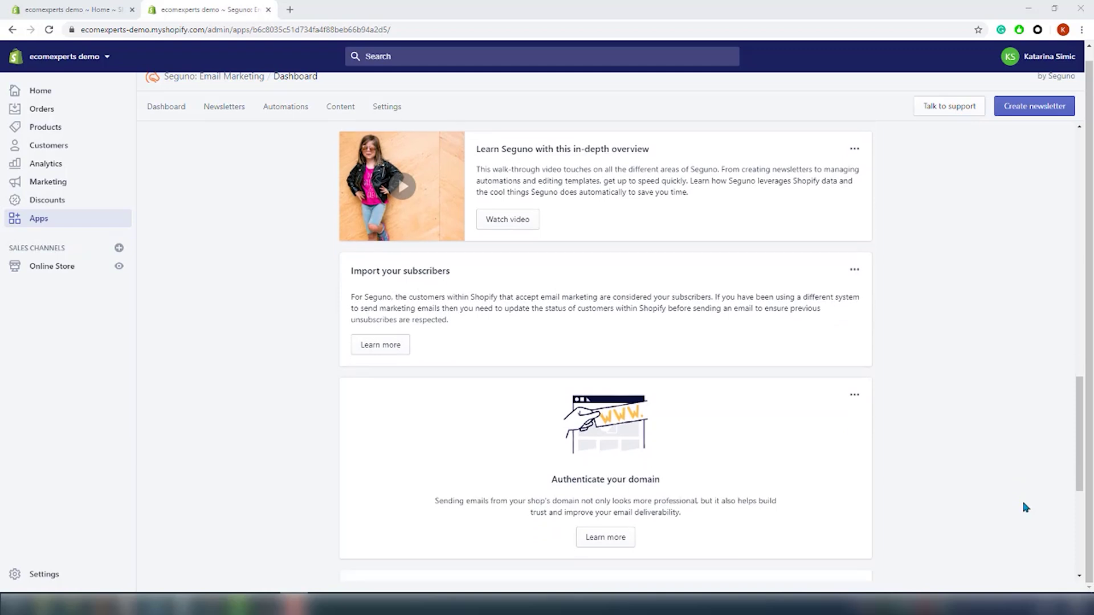
scroll(1024, 507, down, 1)
scroll(1024, 507, down, 1)
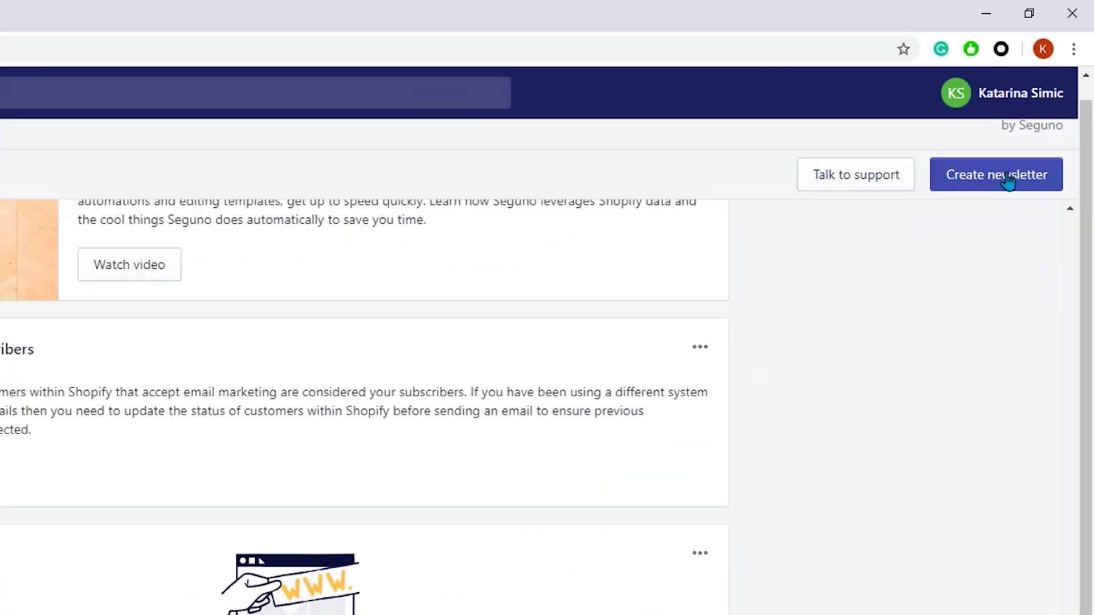
click(1008, 180)
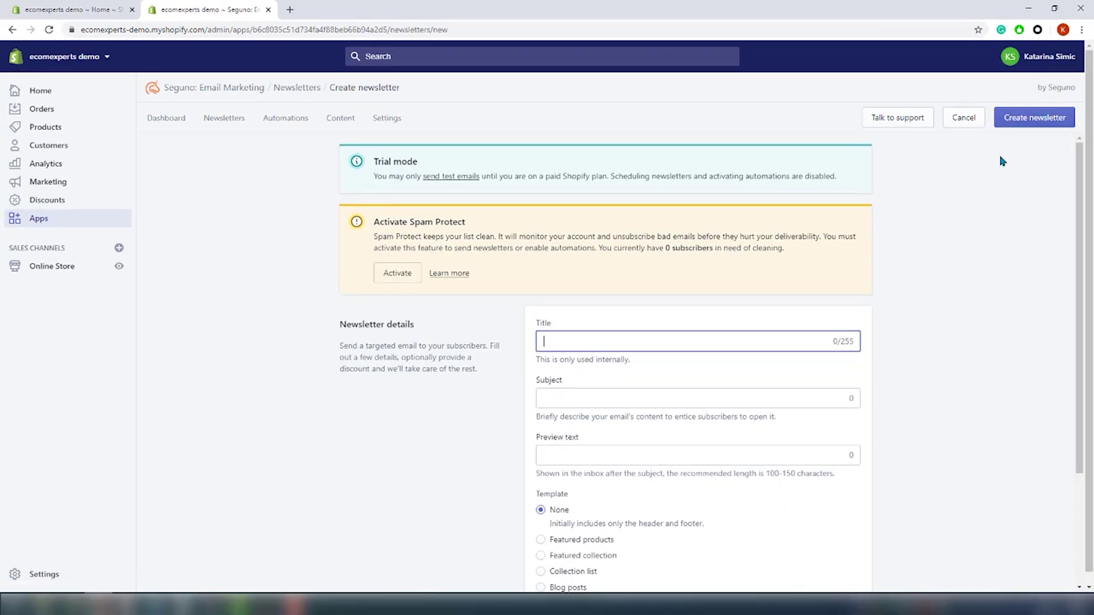
Step: Title the newsletter 'Summer Sale', subject 'Check out our special offer!', preview 'Get 50% off of our new collection!'
text(Summer Sale)
key(Tab)
text(Check out our special offer!)
click(713, 458)
text(Get 50% off of our new collection!)
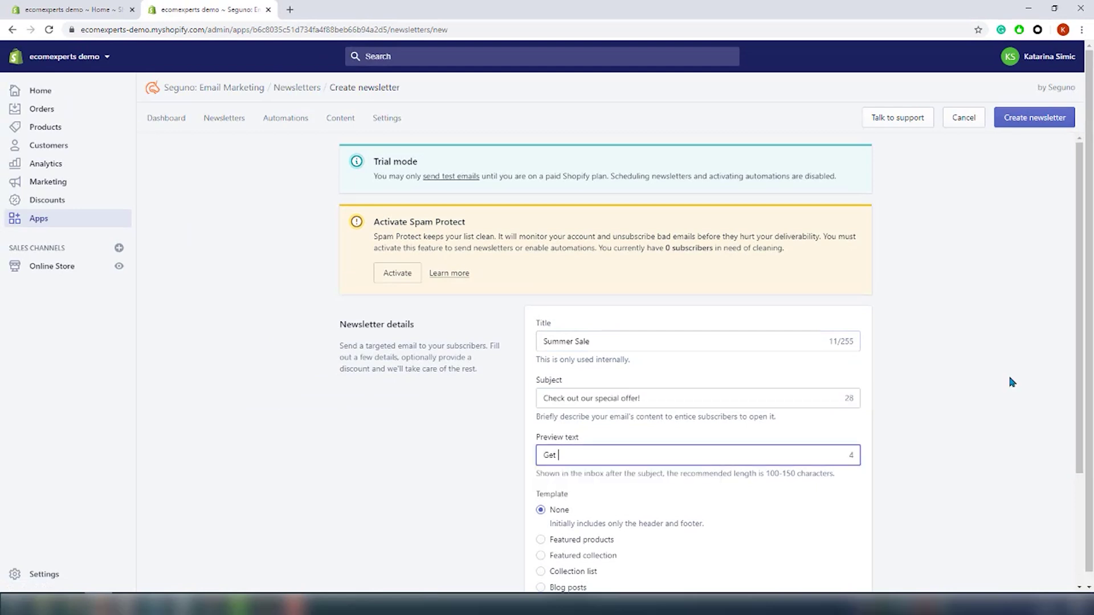
scroll(1021, 502, down, 3)
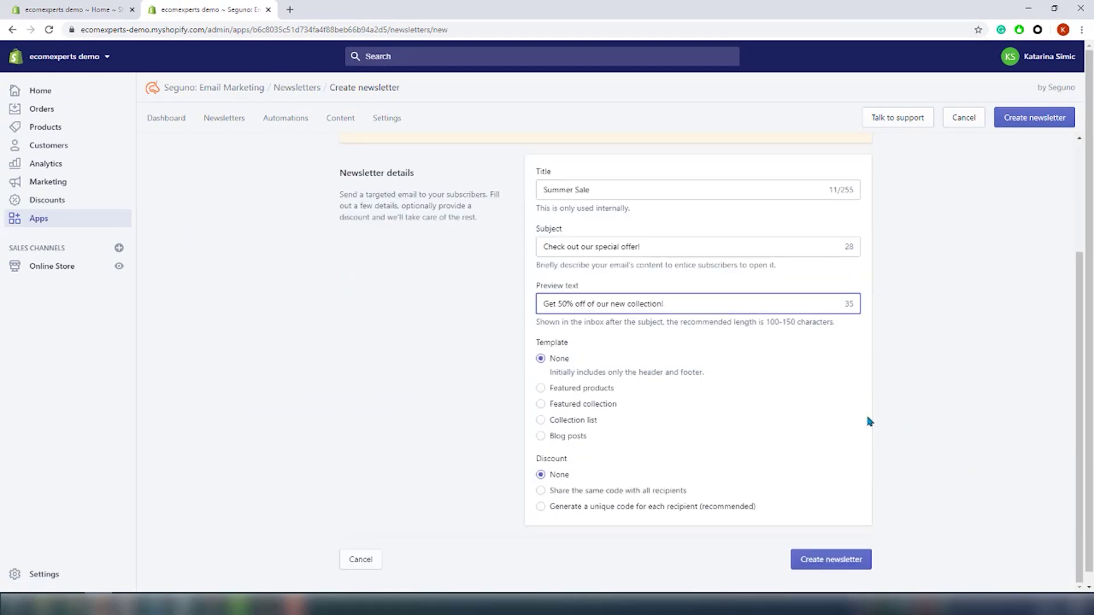
Step: Use the Featured collection template with the Home page collection and create the newsletter
click(589, 409)
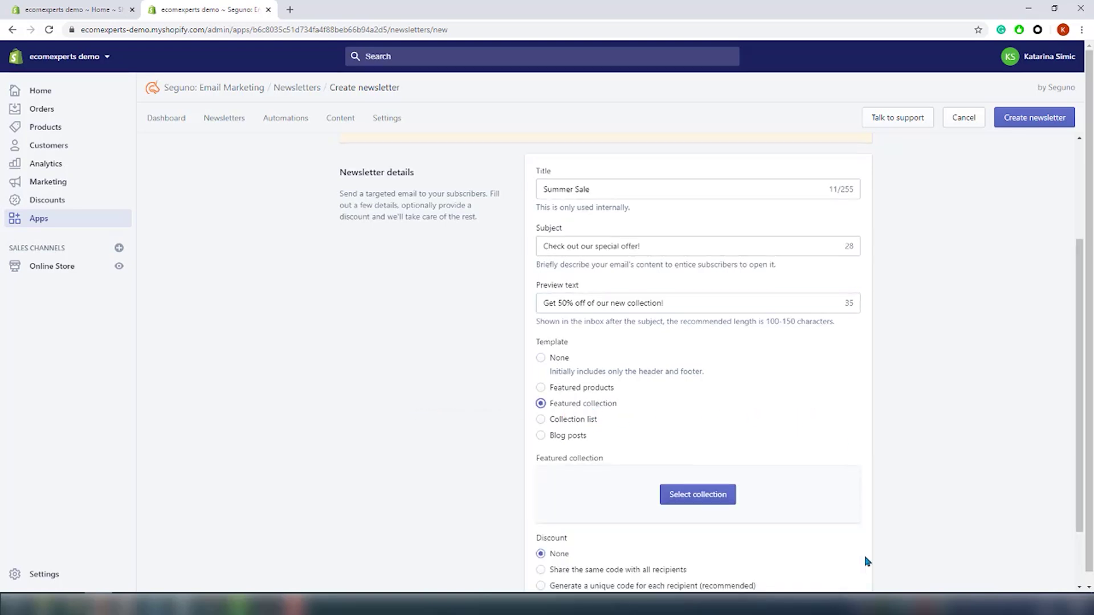
scroll(864, 559, down, 1)
click(695, 457)
click(462, 224)
click(691, 498)
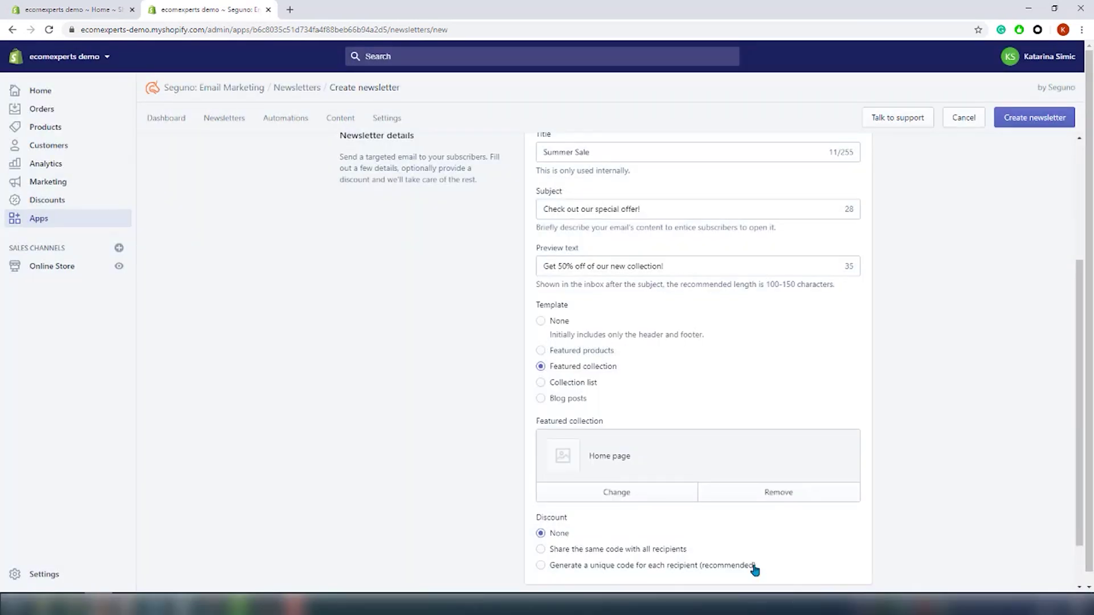
scroll(752, 567, down, 2)
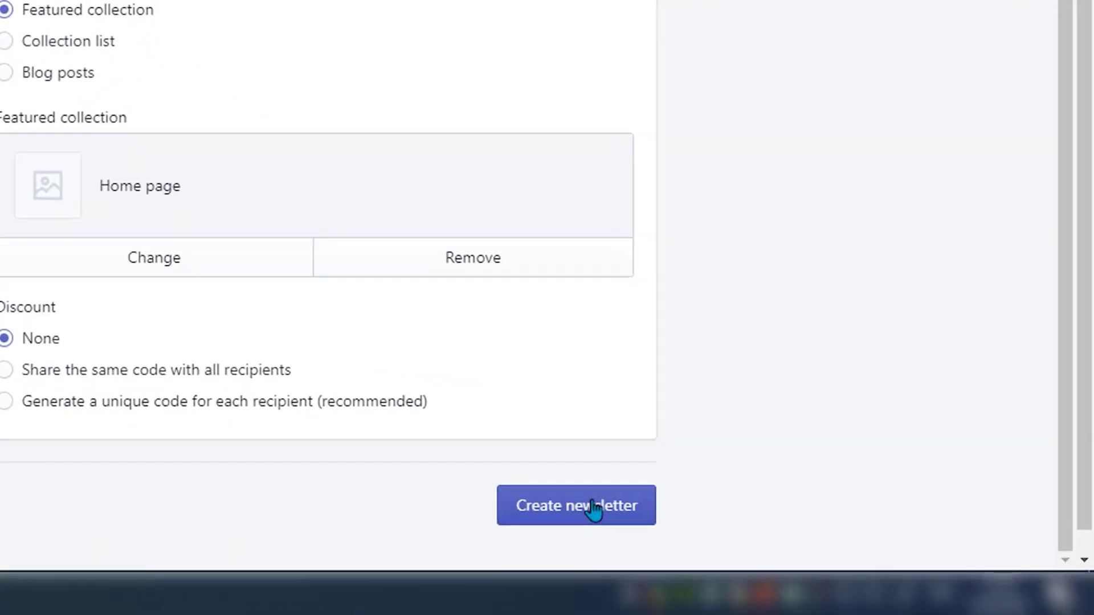
click(820, 557)
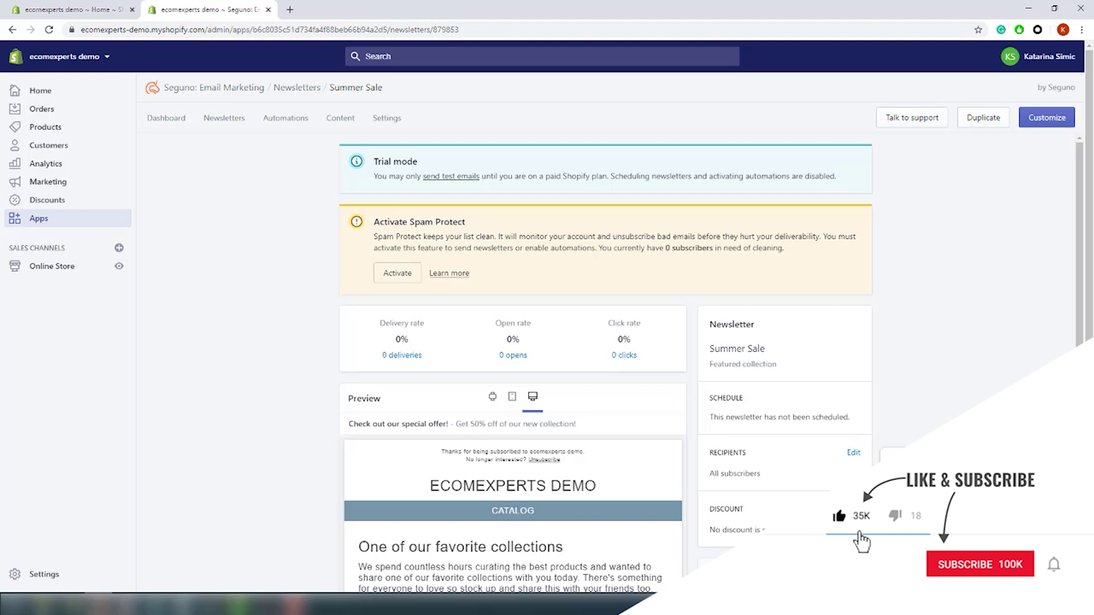
Step: Scroll through the new Summer Sale newsletter's overview, rates and catalog email preview
scroll(1047, 201, down, 4)
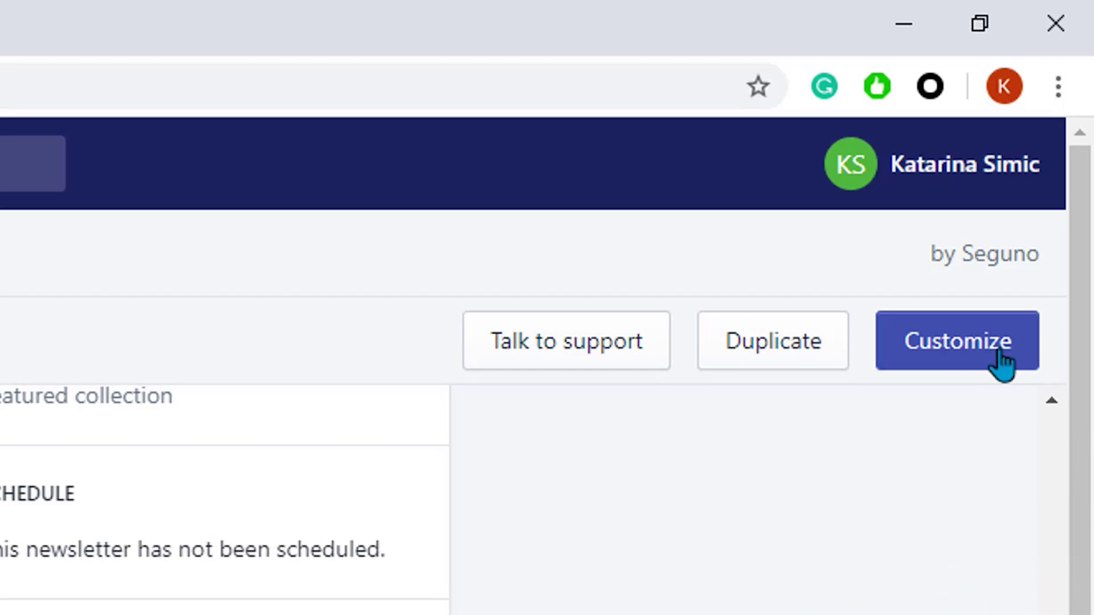
Step: Open the Summer Sale newsletter in the editor and send a test email from Actions
click(1003, 362)
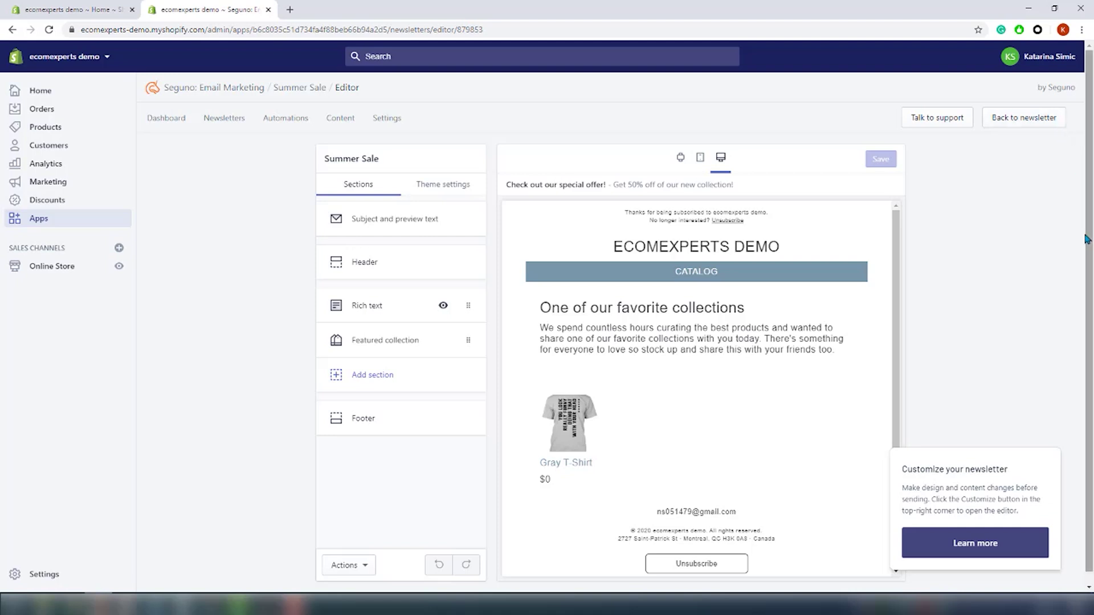
scroll(1071, 268, down, 1)
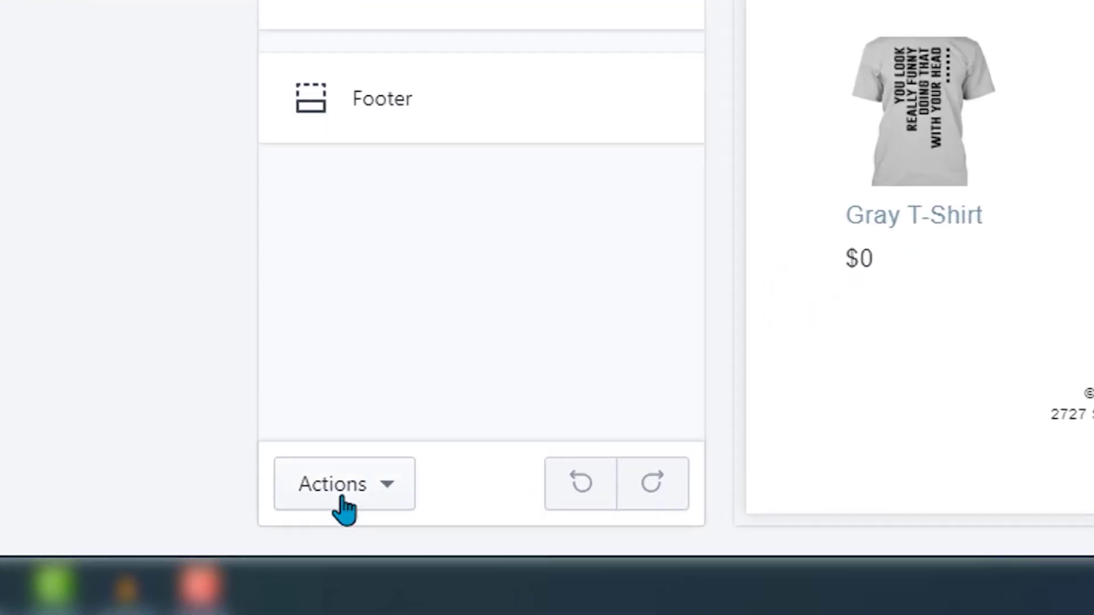
click(348, 554)
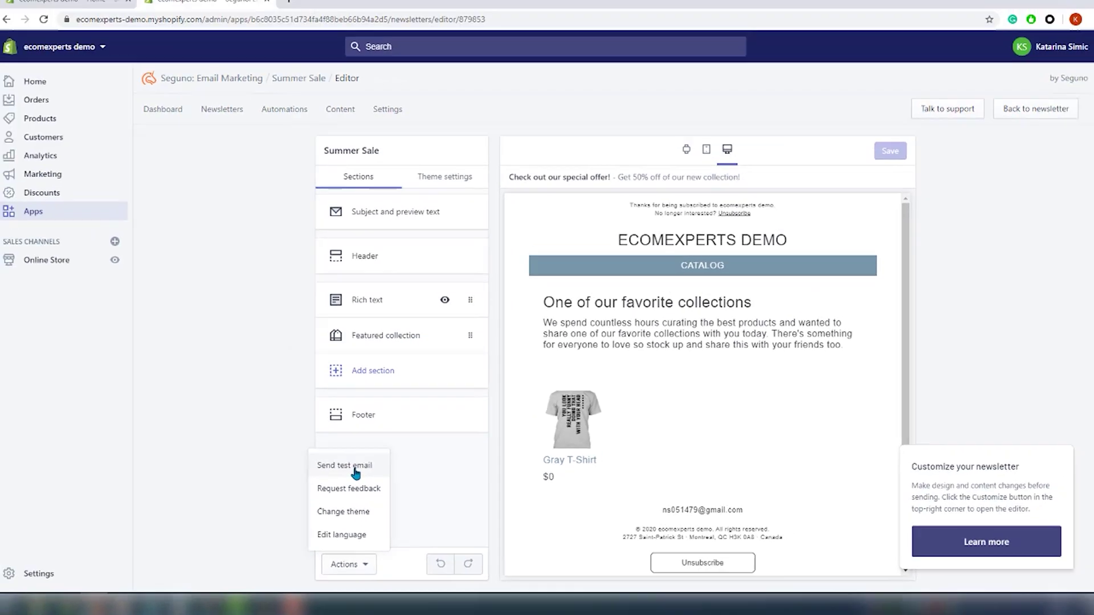
click(359, 174)
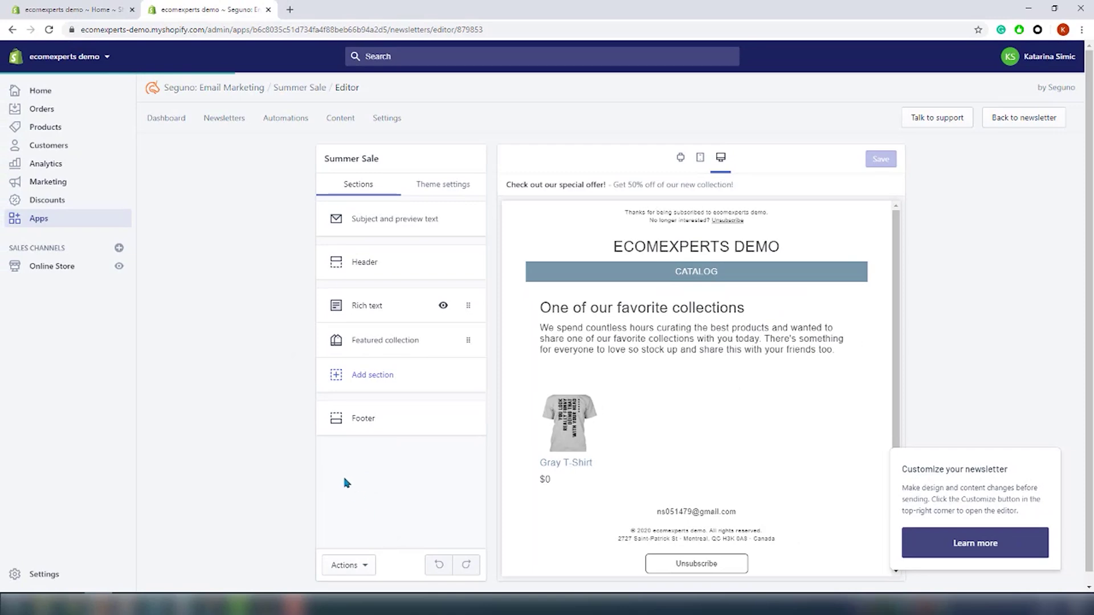
click(348, 567)
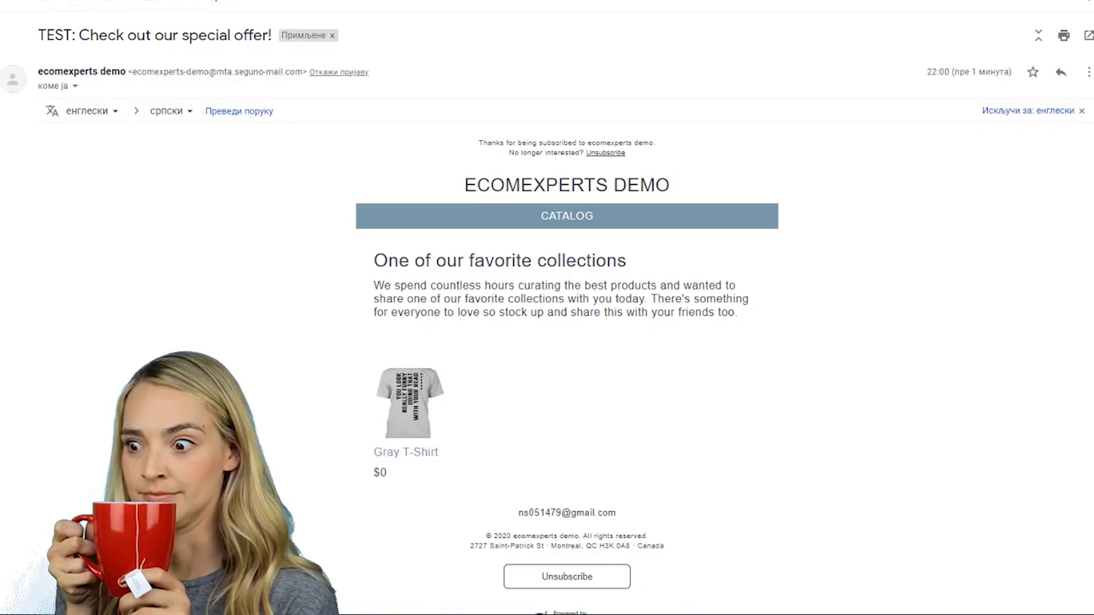
Step: Scroll through the 'TEST: Check out our special offer!' email showing the Gray T-Shirt collection
scroll(1035, 366, down, 2)
scroll(1029, 368, down, 4)
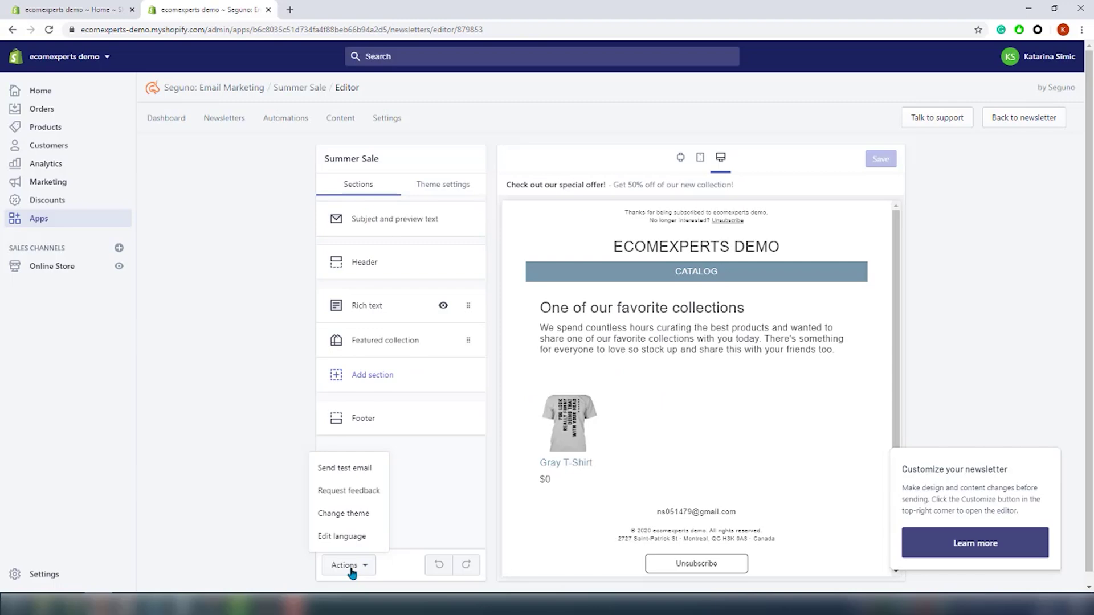
Step: Close the newsletter Actions menu and go to Seguno's Automations page
click(486, 475)
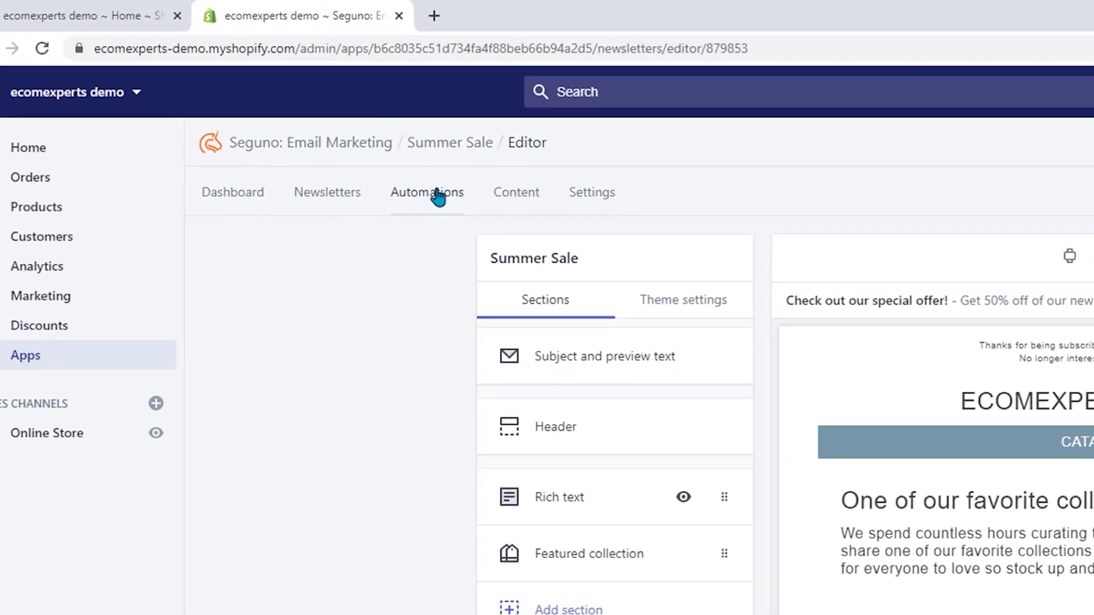
click(438, 197)
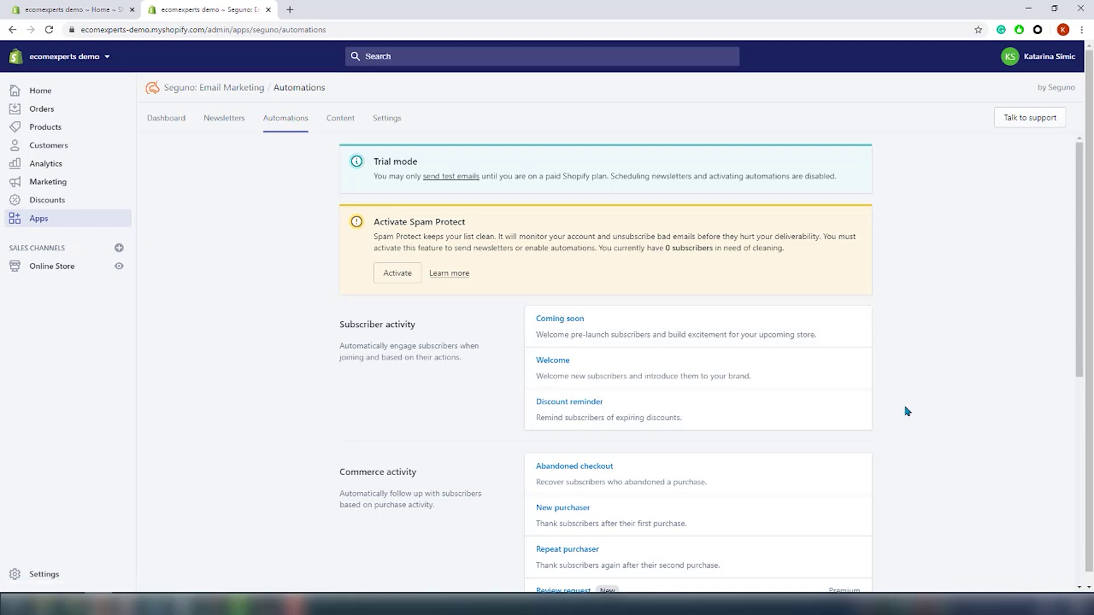
scroll(908, 411, down, 3)
Step: Scroll the automations list and open the Welcome automation under Subscriber activity
scroll(907, 411, down, 2)
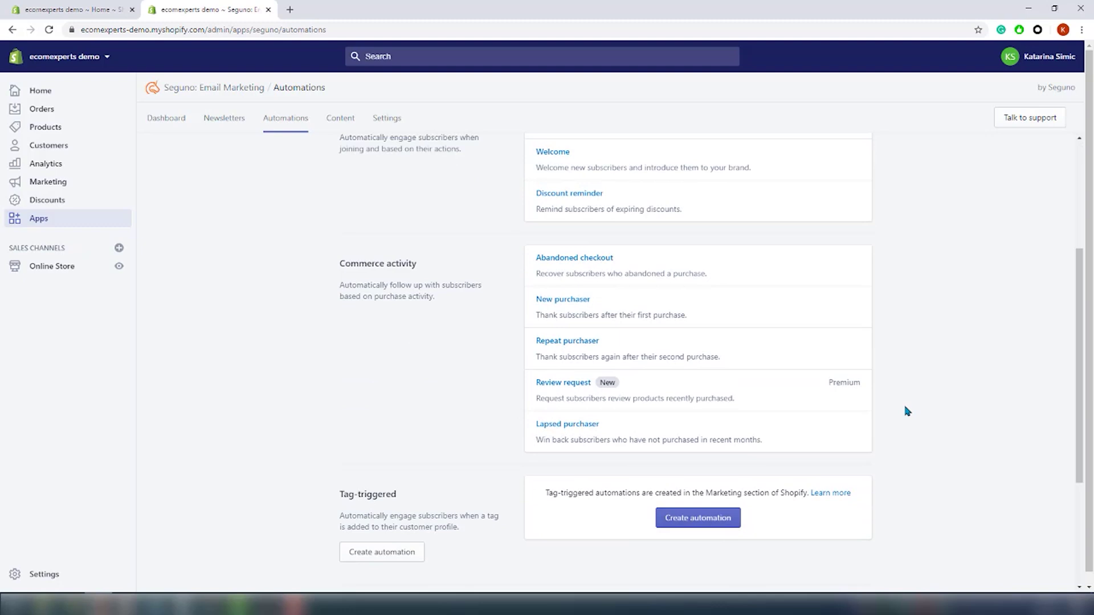
scroll(907, 411, down, 2)
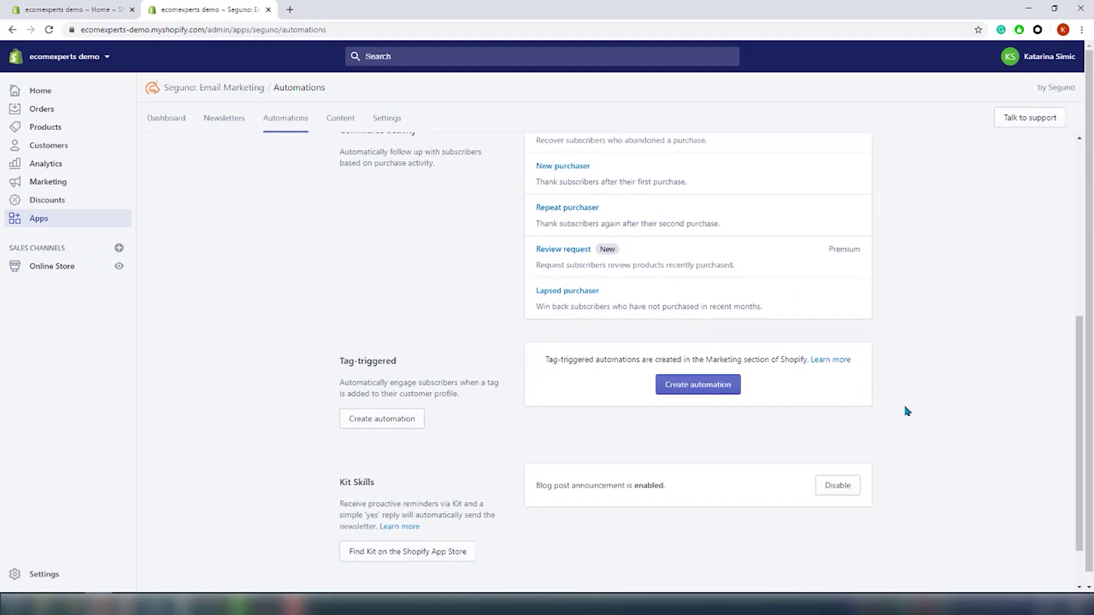
scroll(900, 394, up, 6)
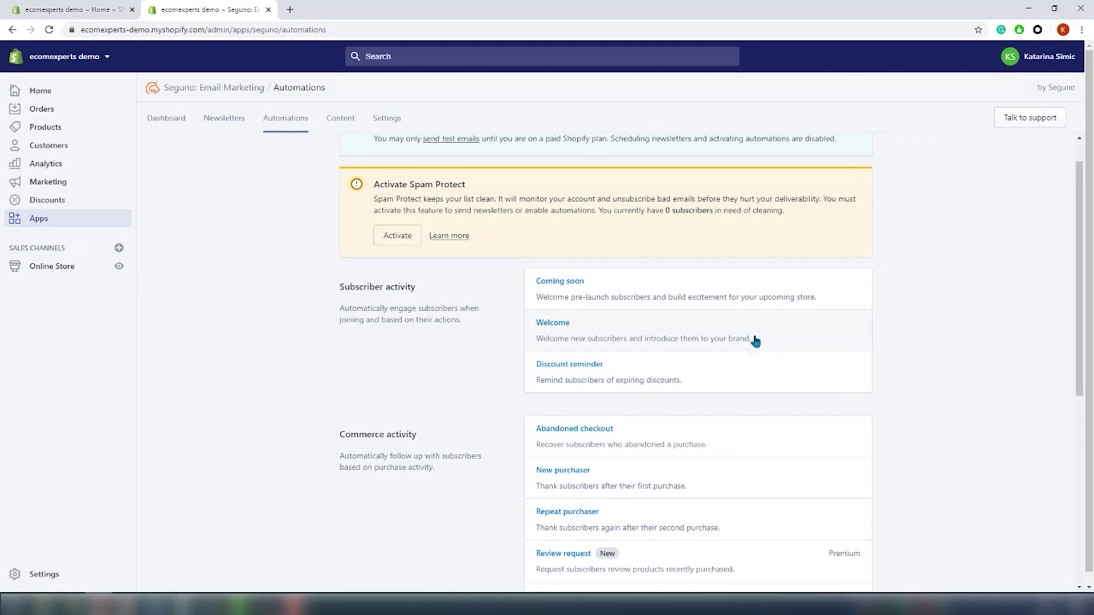
click(755, 341)
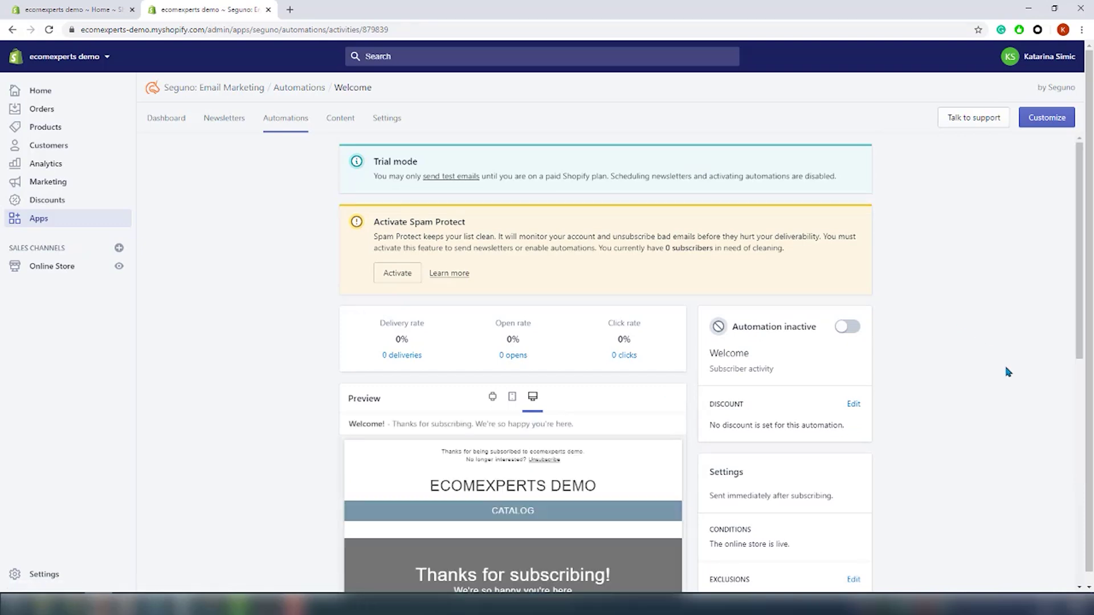
Step: Scroll through the Welcome automation's 'Thanks for subscribing!' email preview
scroll(1008, 372, down, 1)
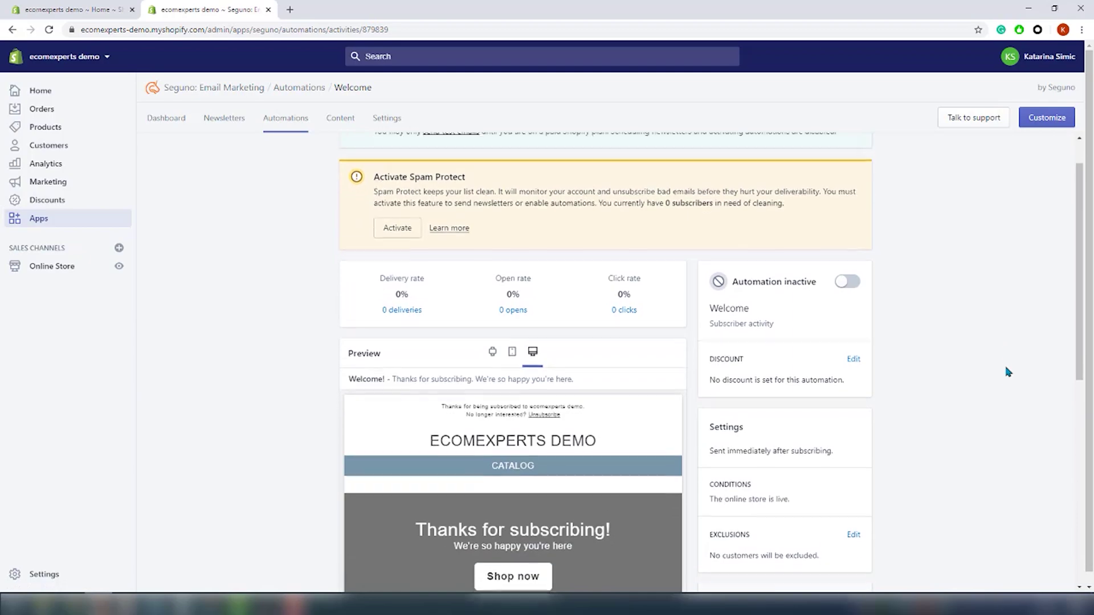
scroll(1006, 373, down, 2)
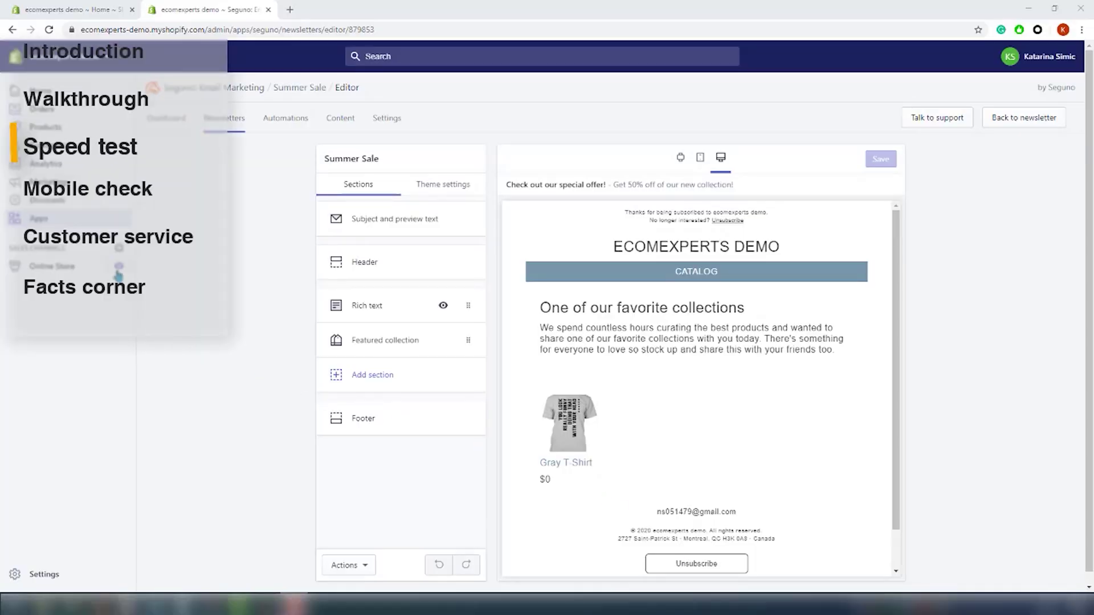
Step: Open the live online store and copy its web address
click(118, 275)
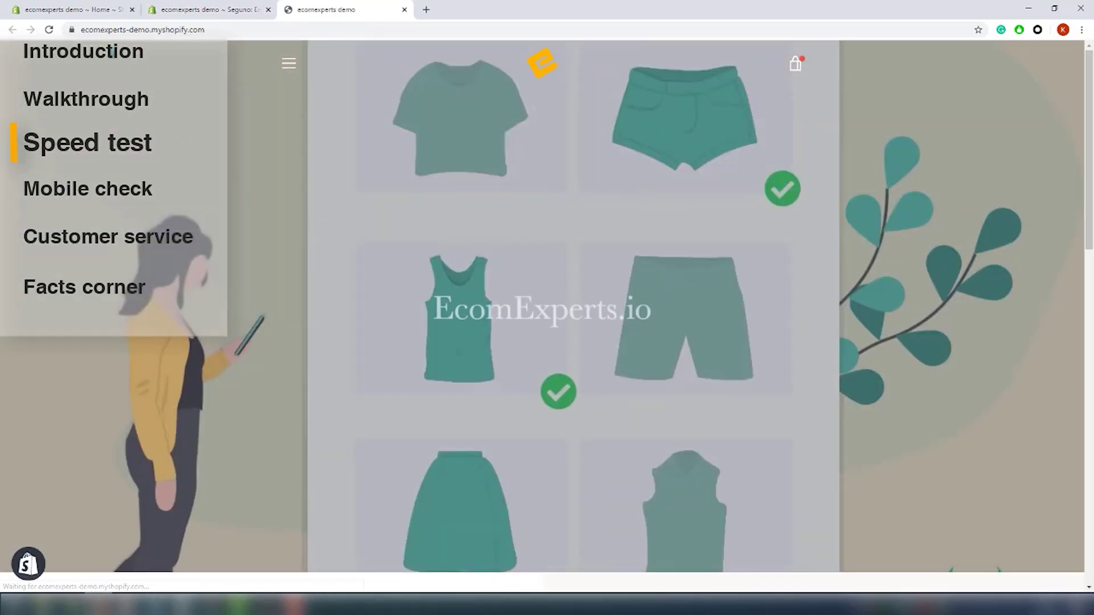
click(127, 29)
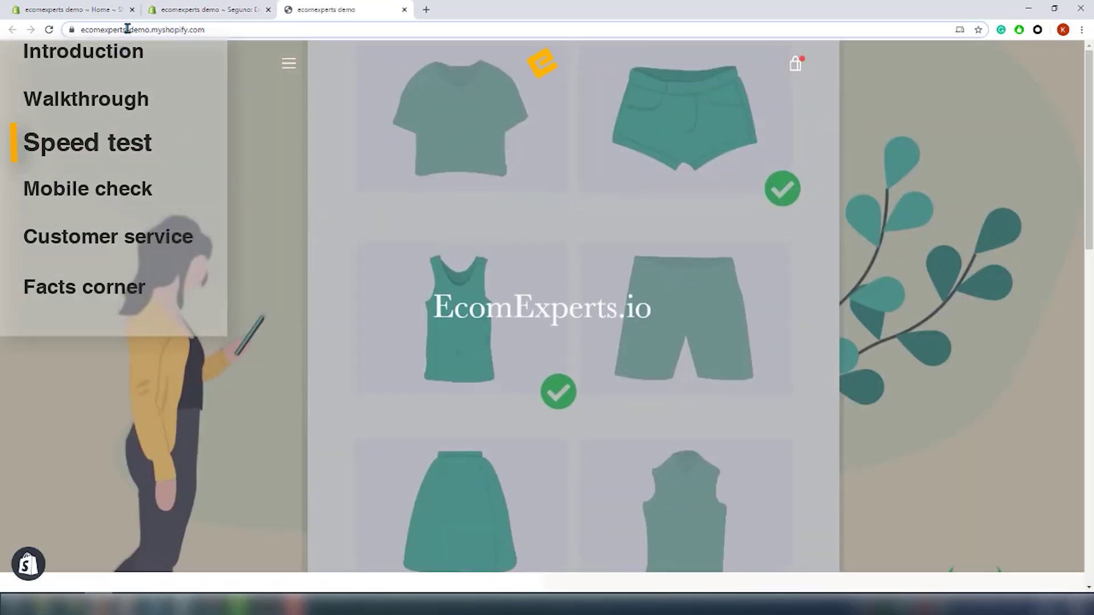
right_click(126, 30)
click(234, 107)
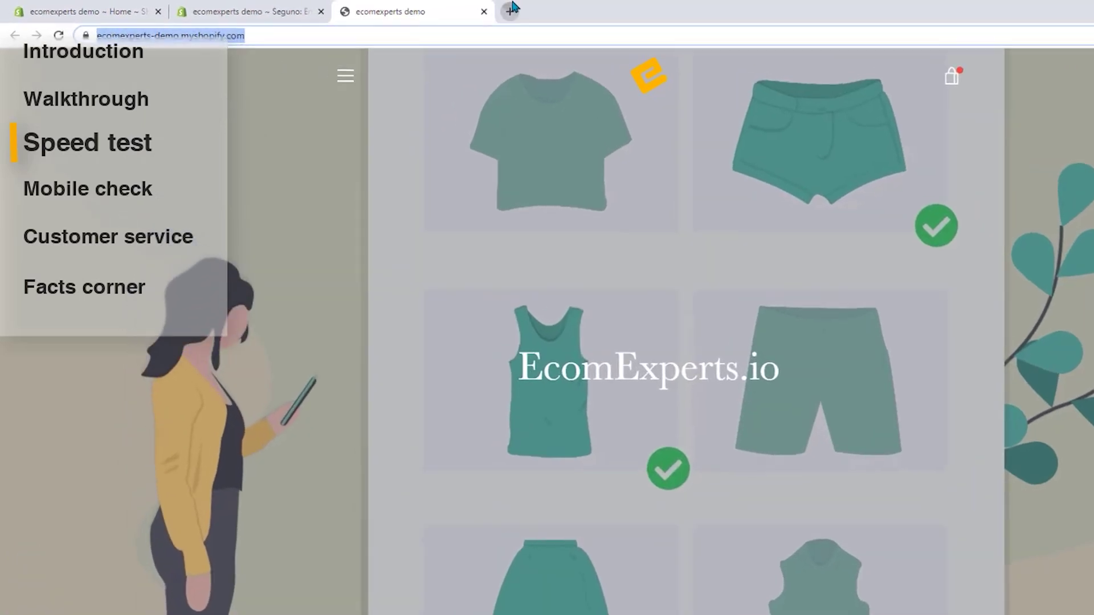
Step: Load the testmystorespeed.com speed-test site in a new tab
click(428, 8)
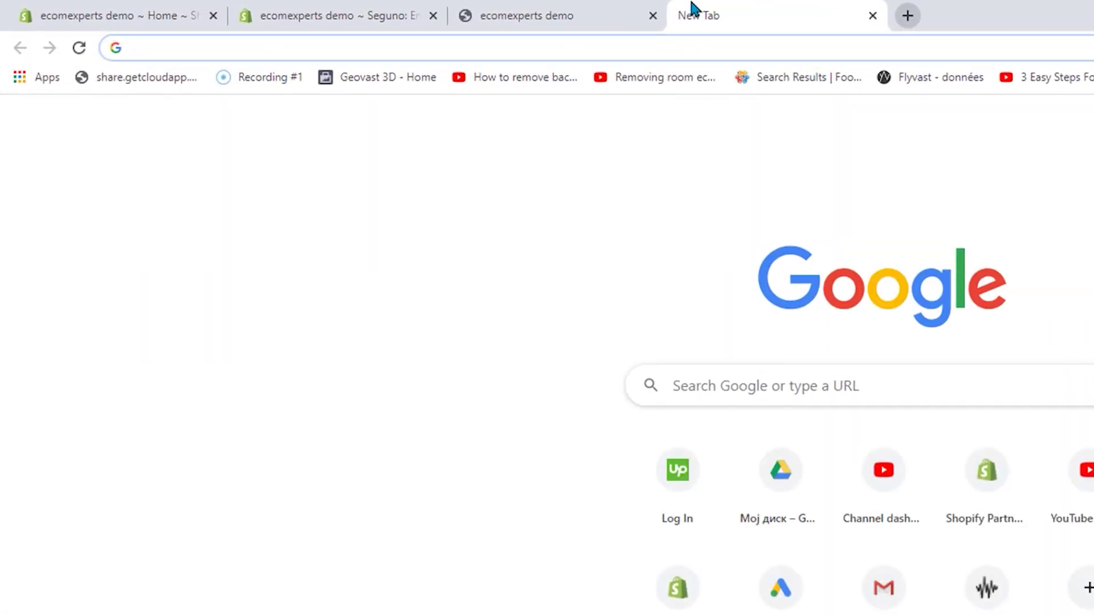
text(tes)
key(Return)
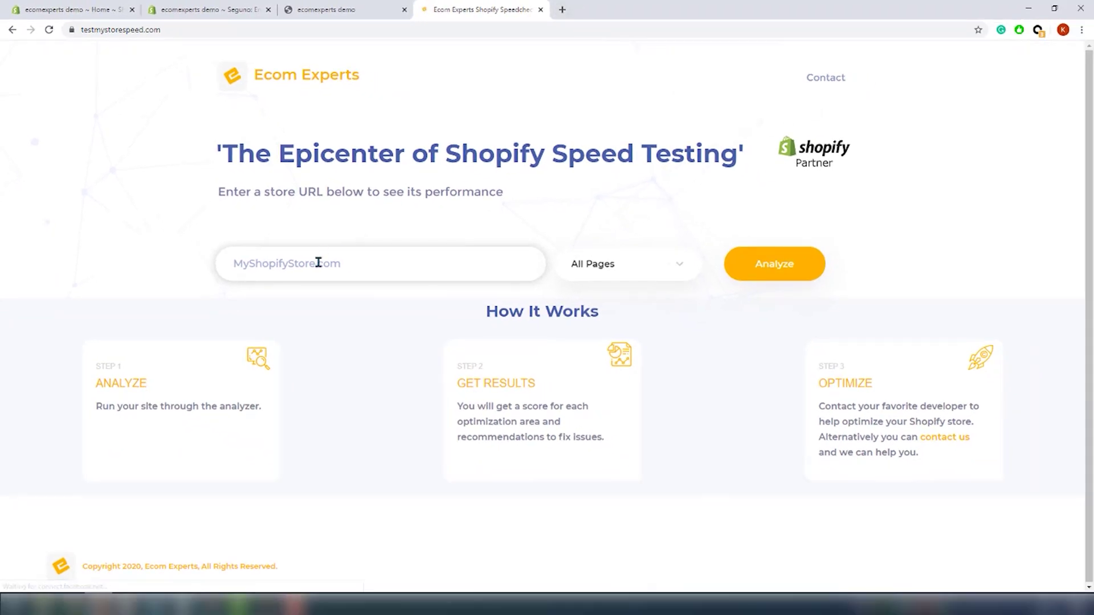
Step: Paste the store URL into Speedcheck and analyze it, scoring A(98) with 0.664 s load time
click(319, 263)
right_click(319, 262)
click(371, 351)
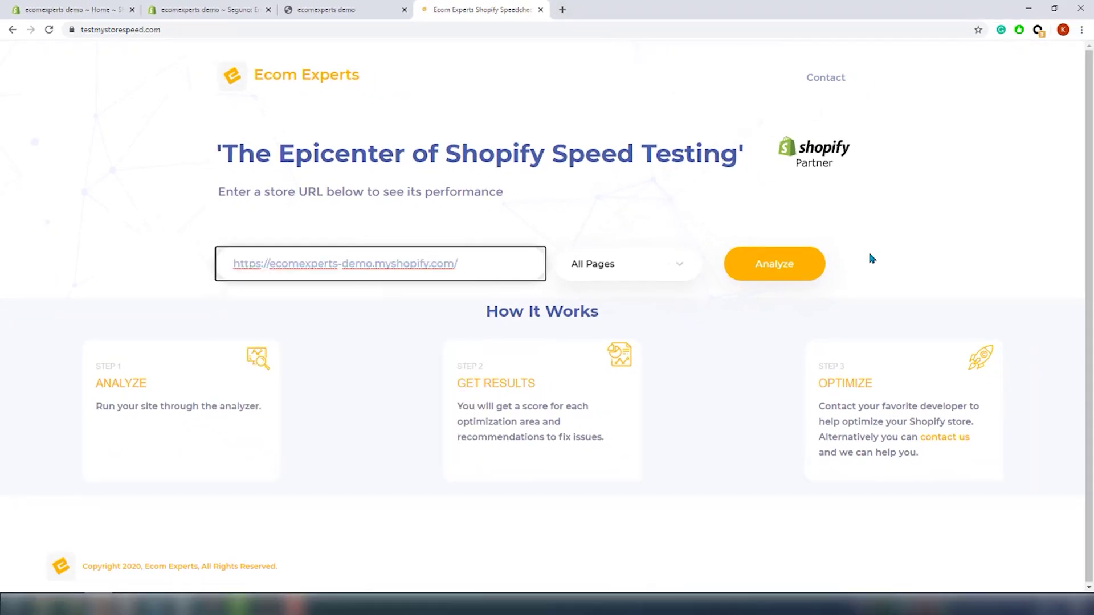
click(777, 283)
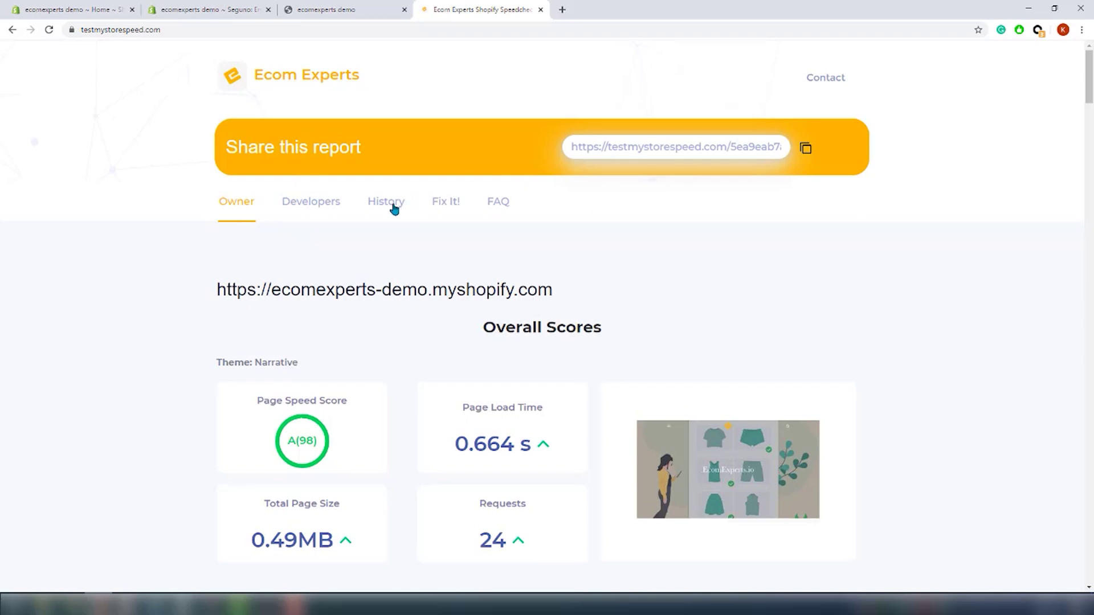
click(393, 209)
Step: Compare the 4/15/2020 4:40:35 PM test run against the 4/29/2020 10:59:17 PM run
scroll(956, 344, down, 3)
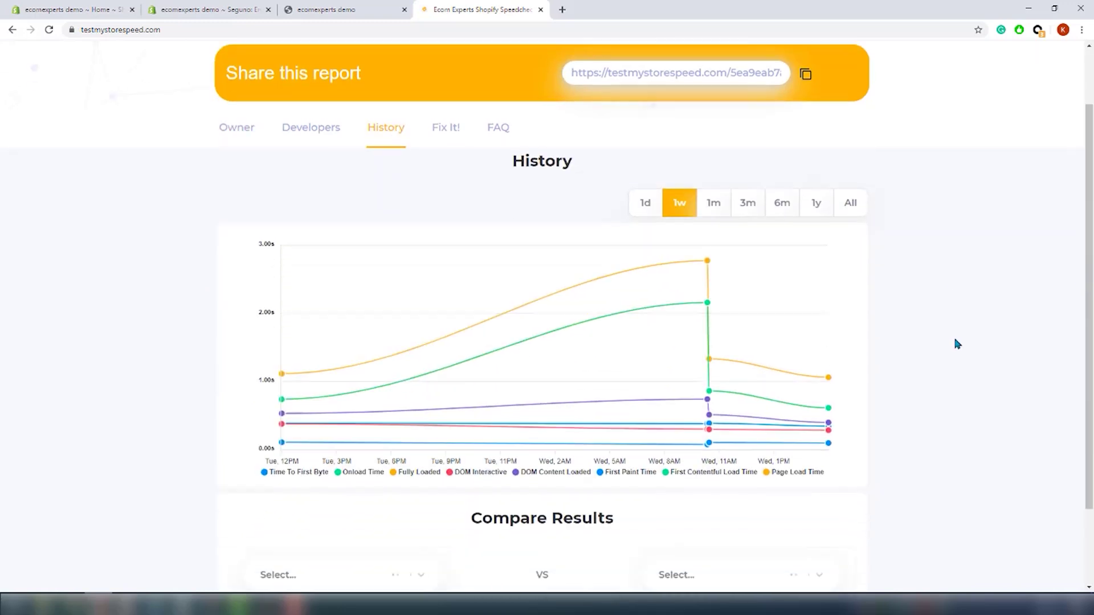
click(363, 480)
click(377, 538)
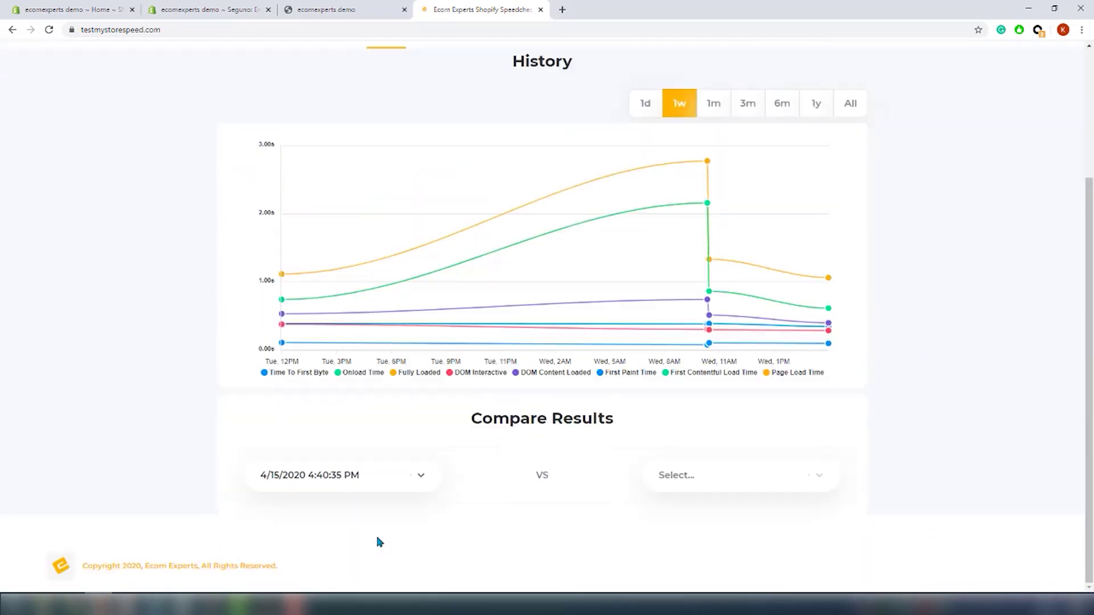
click(753, 480)
click(672, 525)
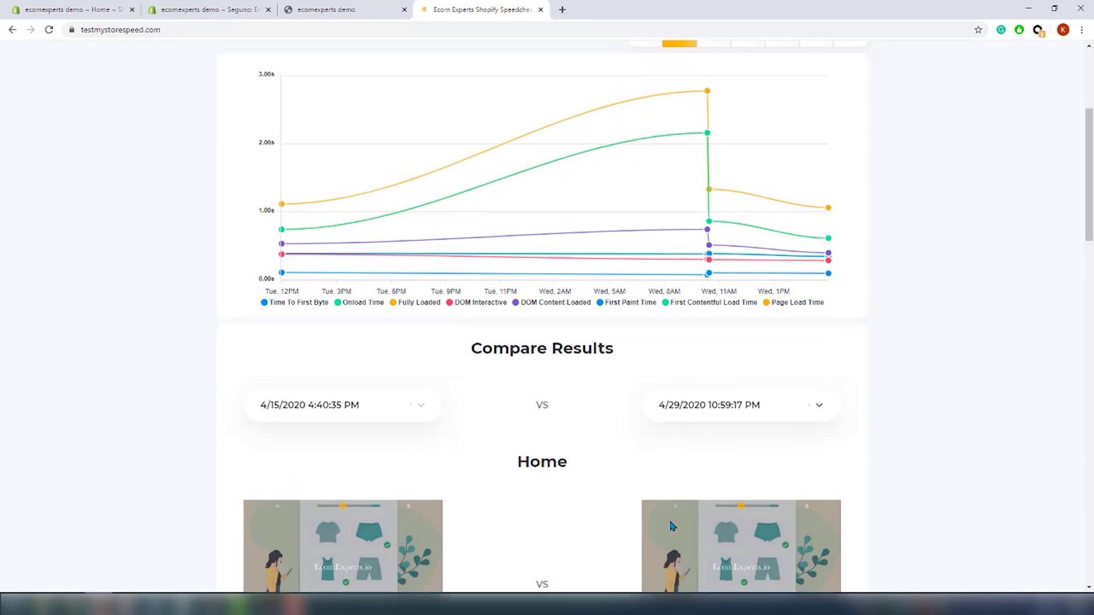
Step: Review Home, Collection and Cart comparisons, with Home load time down 25% to 0.7 s
scroll(679, 524, down, 6)
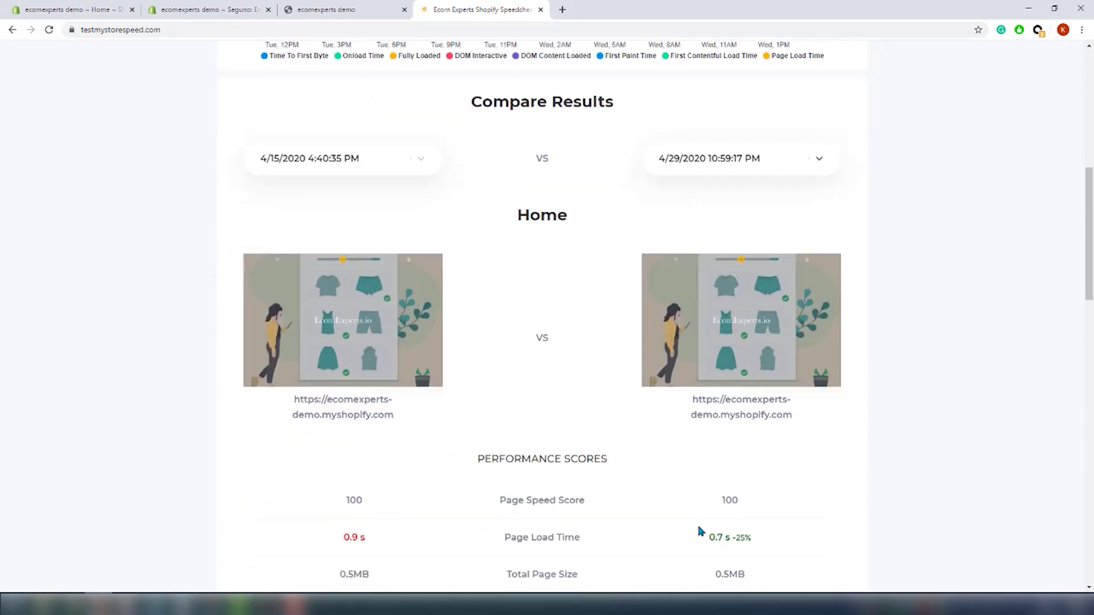
scroll(698, 527, down, 1)
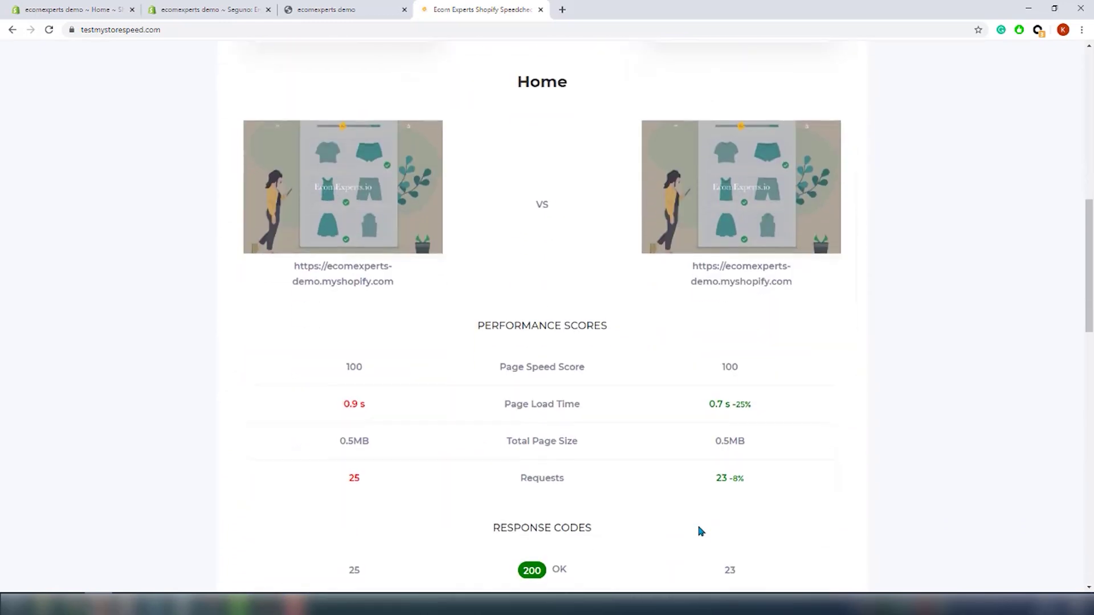
scroll(701, 531, down, 4)
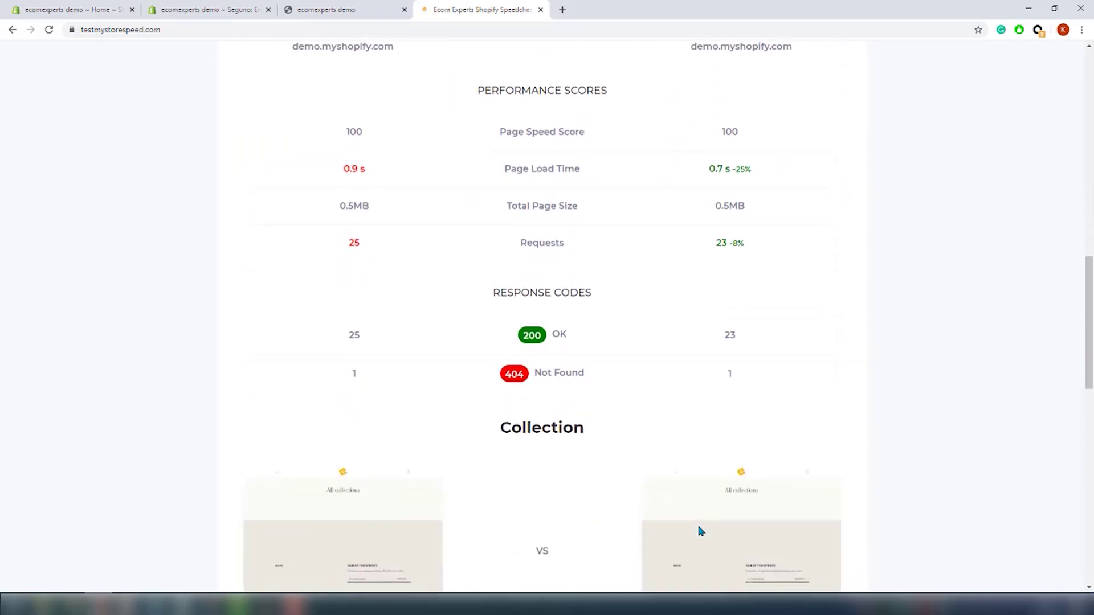
scroll(700, 530, down, 7)
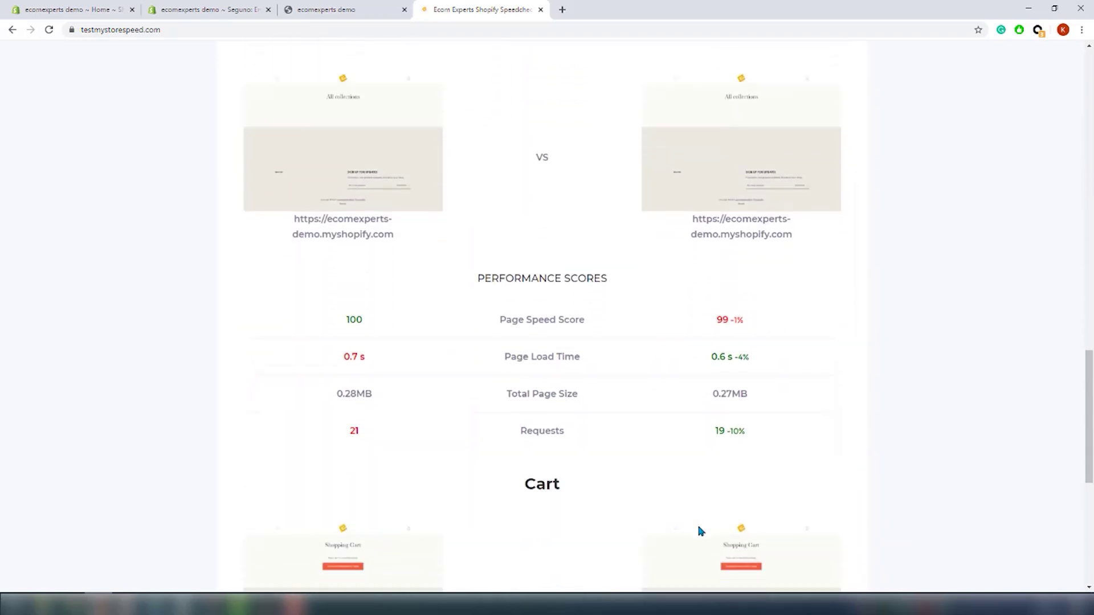
scroll(701, 531, down, 5)
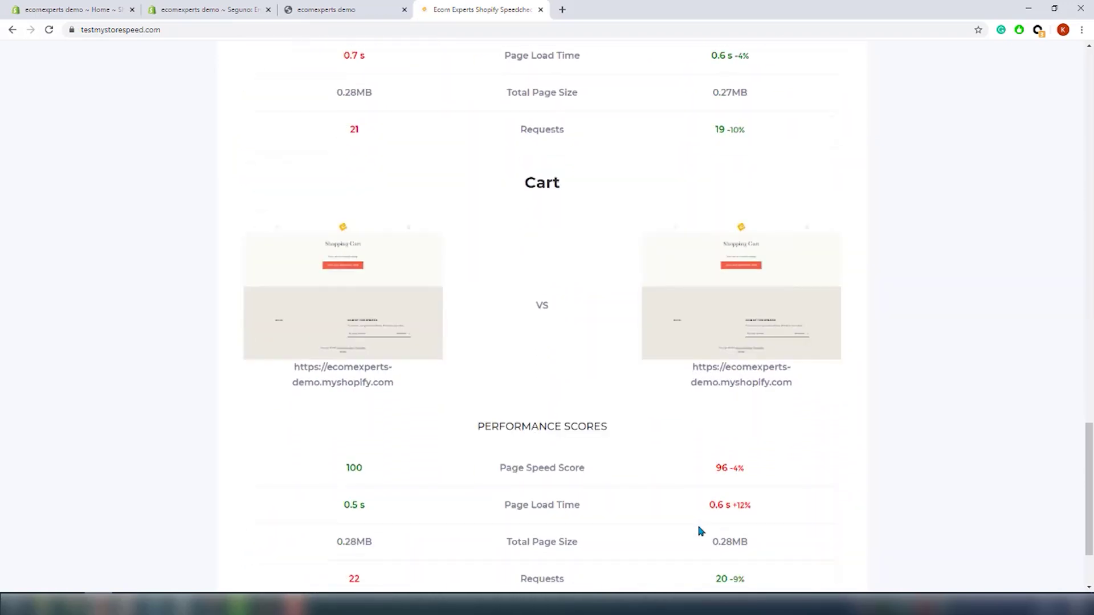
scroll(701, 531, down, 2)
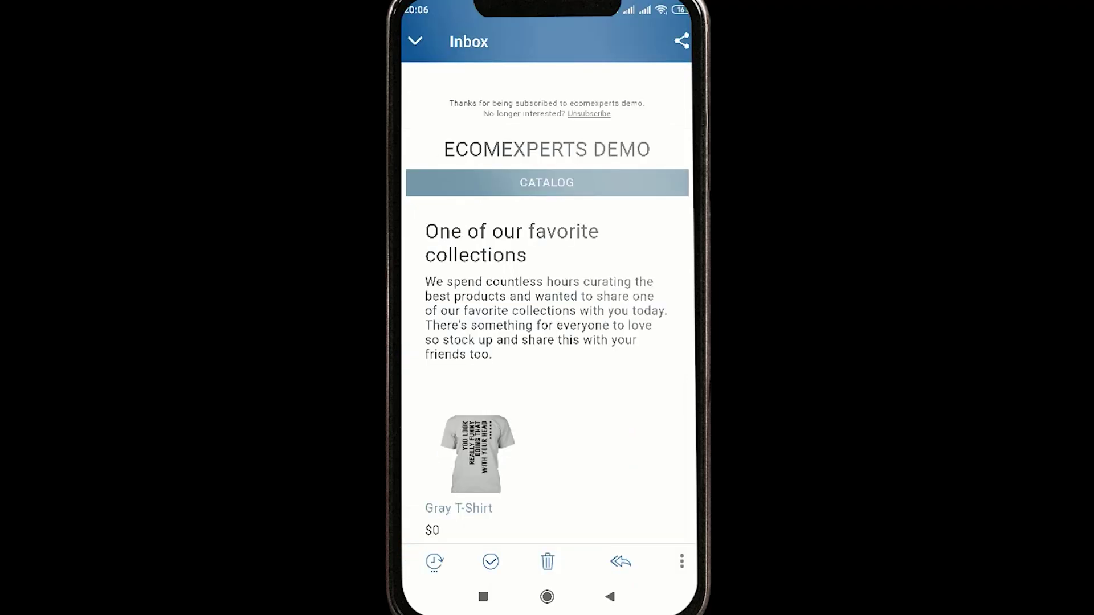
Step: Scroll the test newsletter on the phone down to its footer, past the Gray T-Shirt
scroll(547, 302, down, 2)
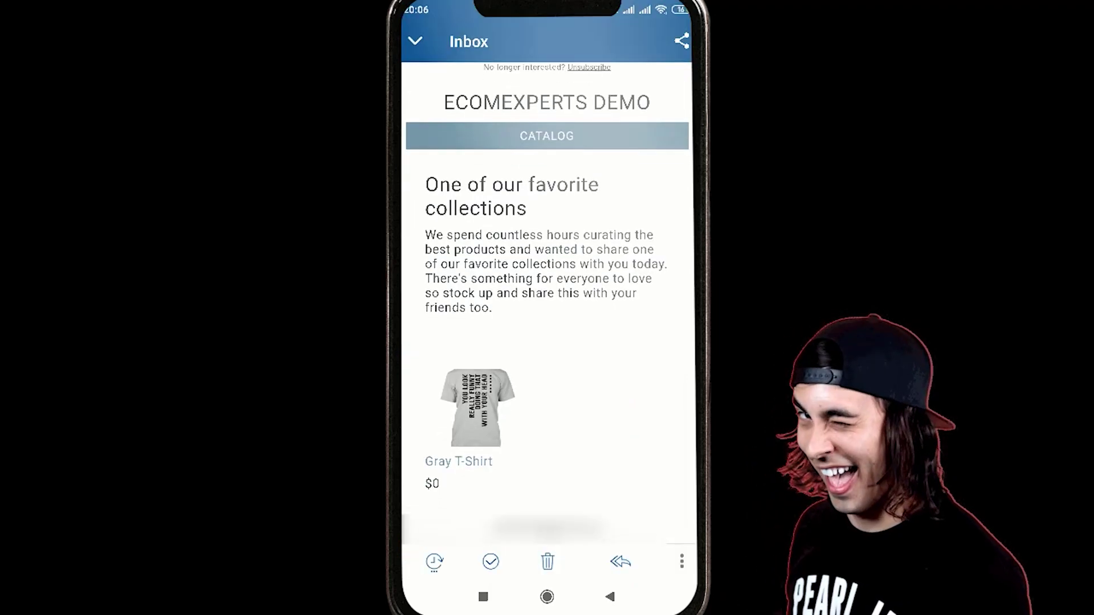
scroll(547, 285, down, 1)
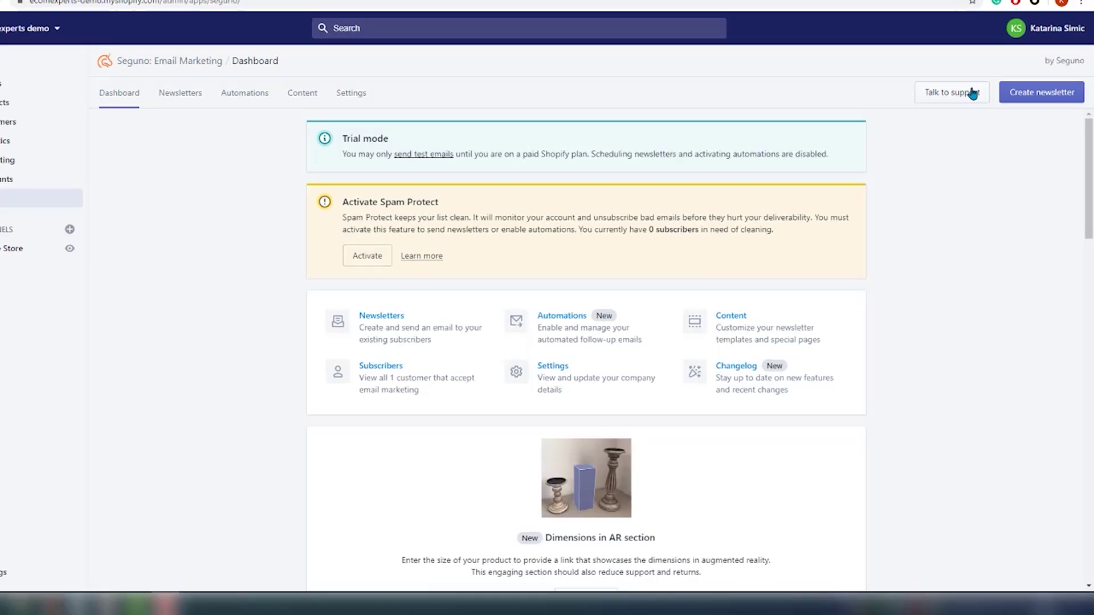
Step: Open Seguno's support panel and start an email question from the Ask section
click(811, 291)
scroll(905, 387, down, 5)
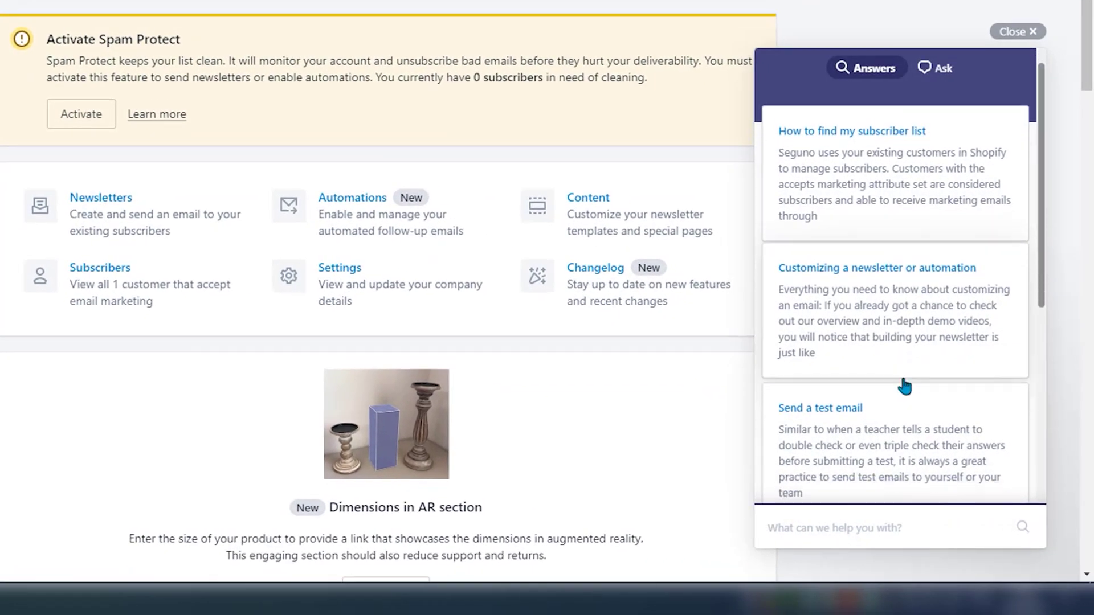
scroll(900, 388, down, 3)
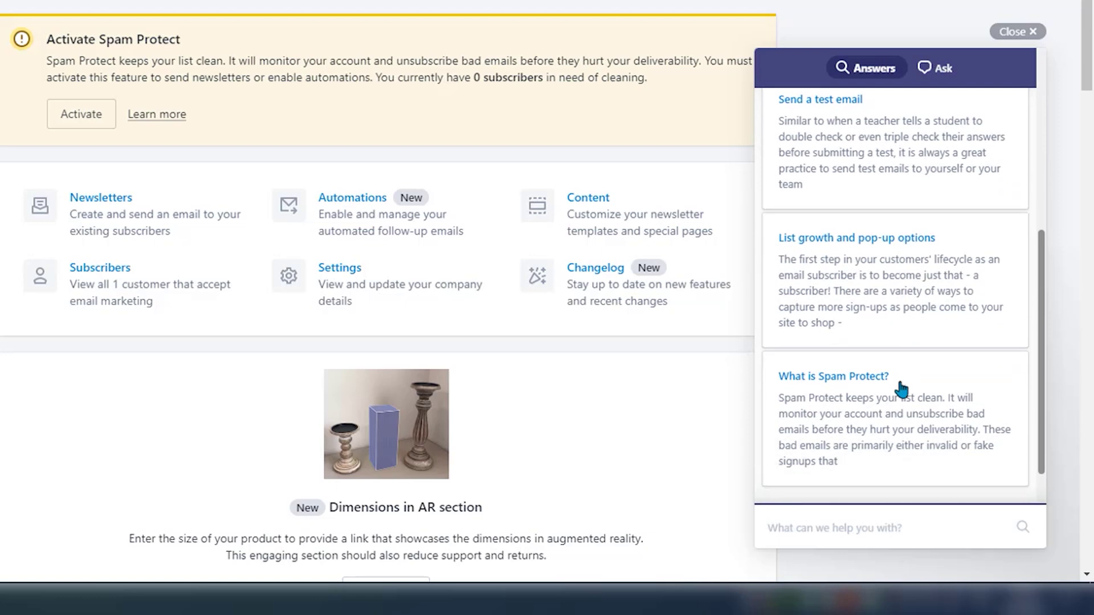
scroll(962, 234, up, 3)
click(935, 68)
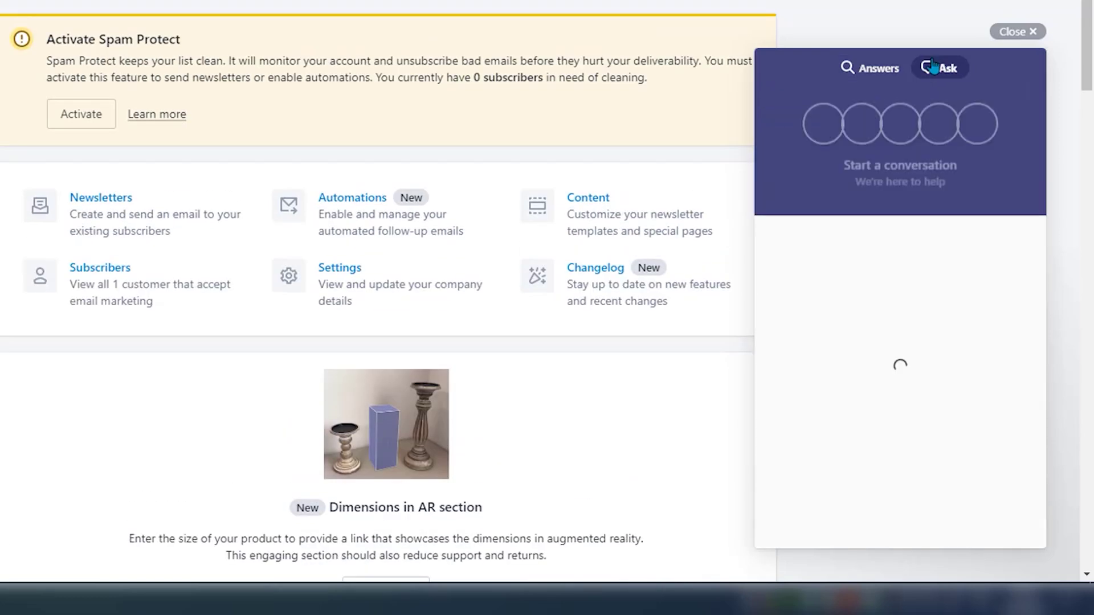
click(893, 279)
Step: Send support an 'Integrations' question about compatible apps and view that conversation's reply
text(Integrati)
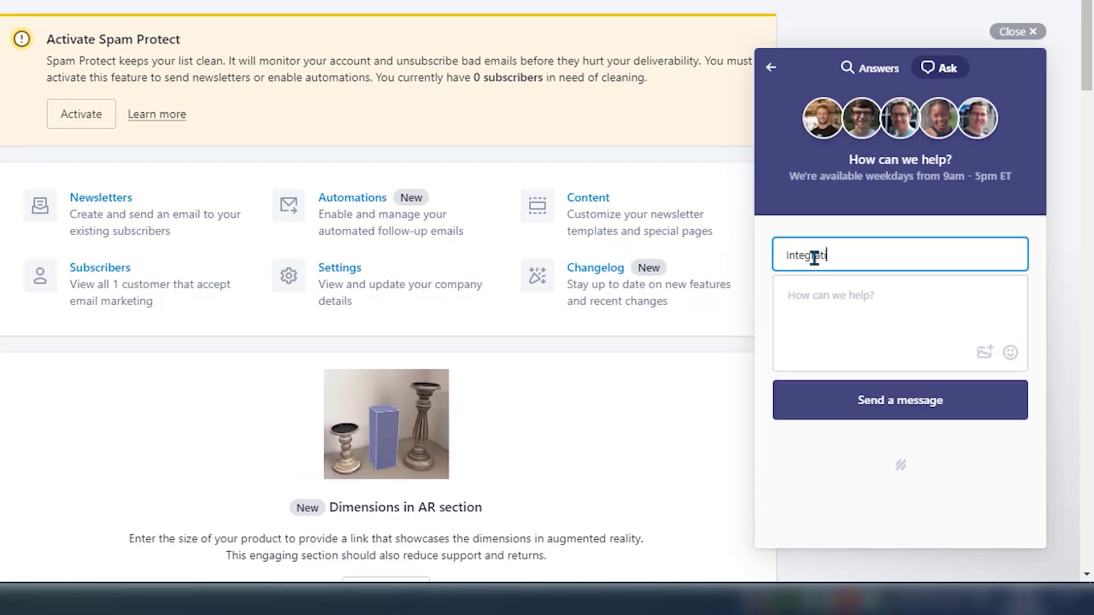
text(ons)
key(Tab)
text(Can you)
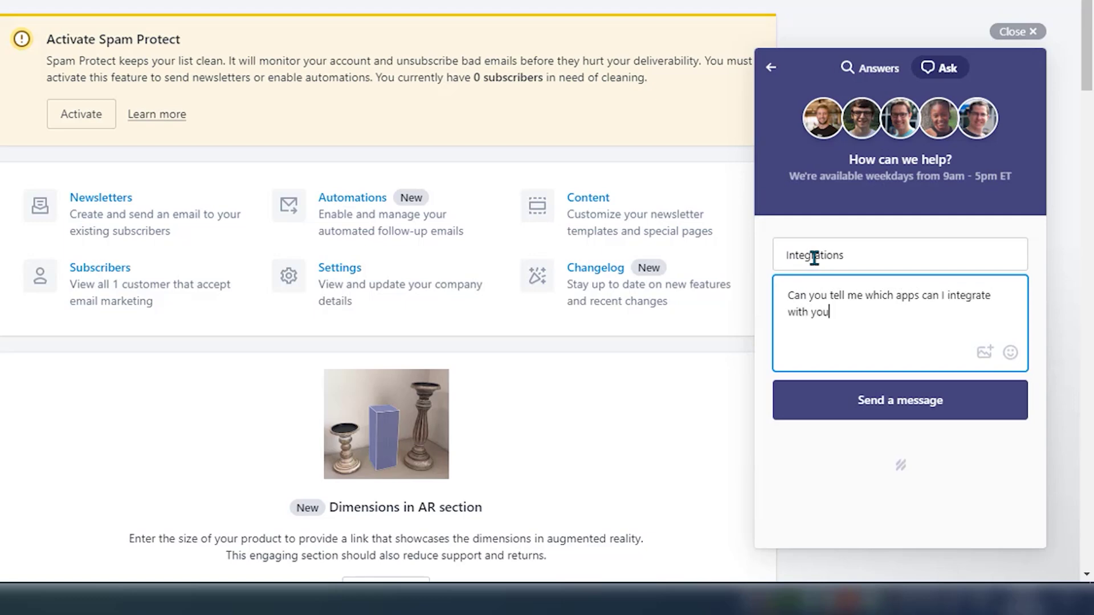
click(872, 401)
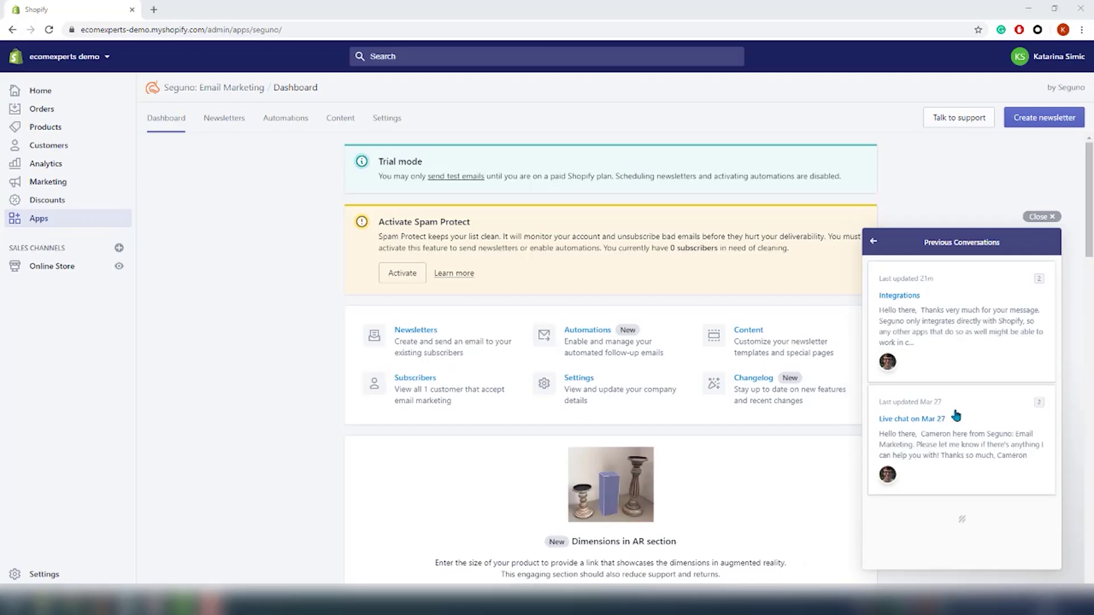
click(915, 324)
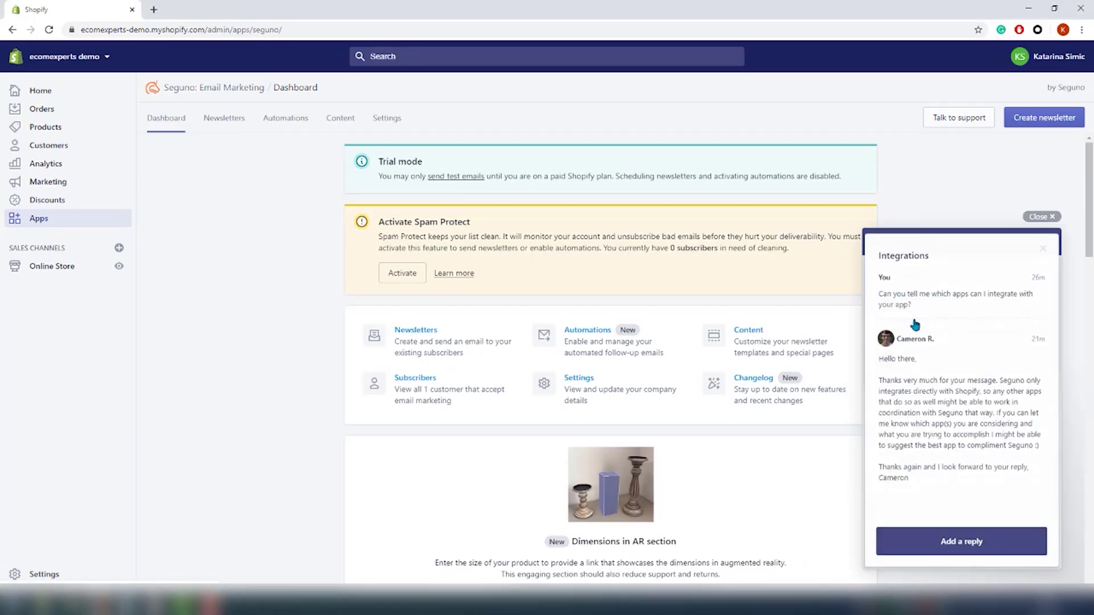